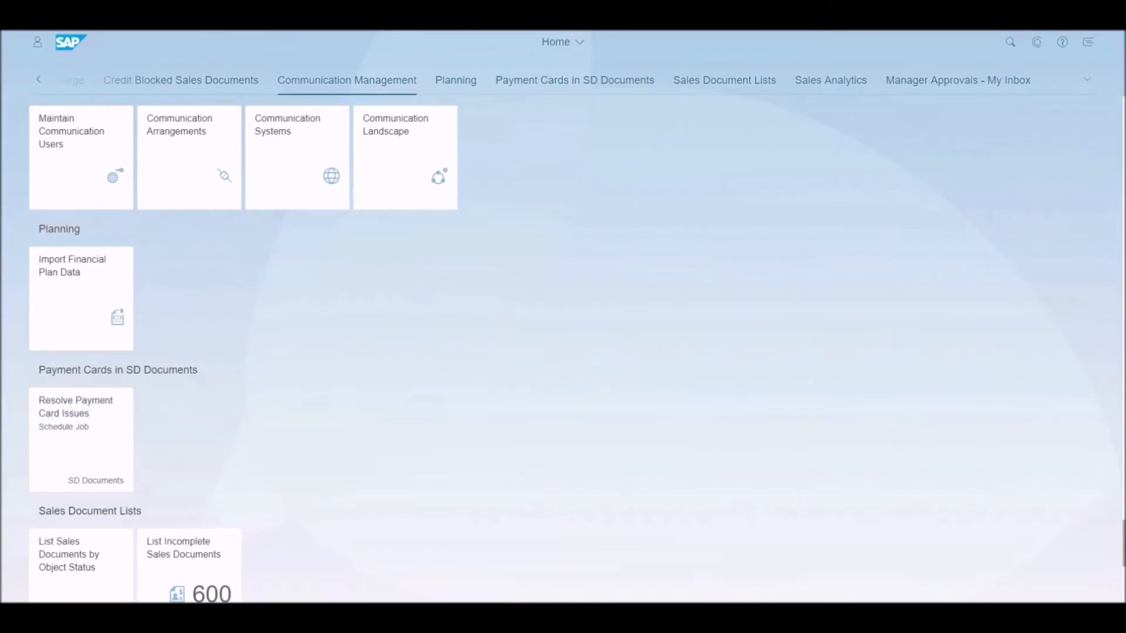
- Open the Maintain Communication Users app from the Communication Management tiles
left_click(78, 170)
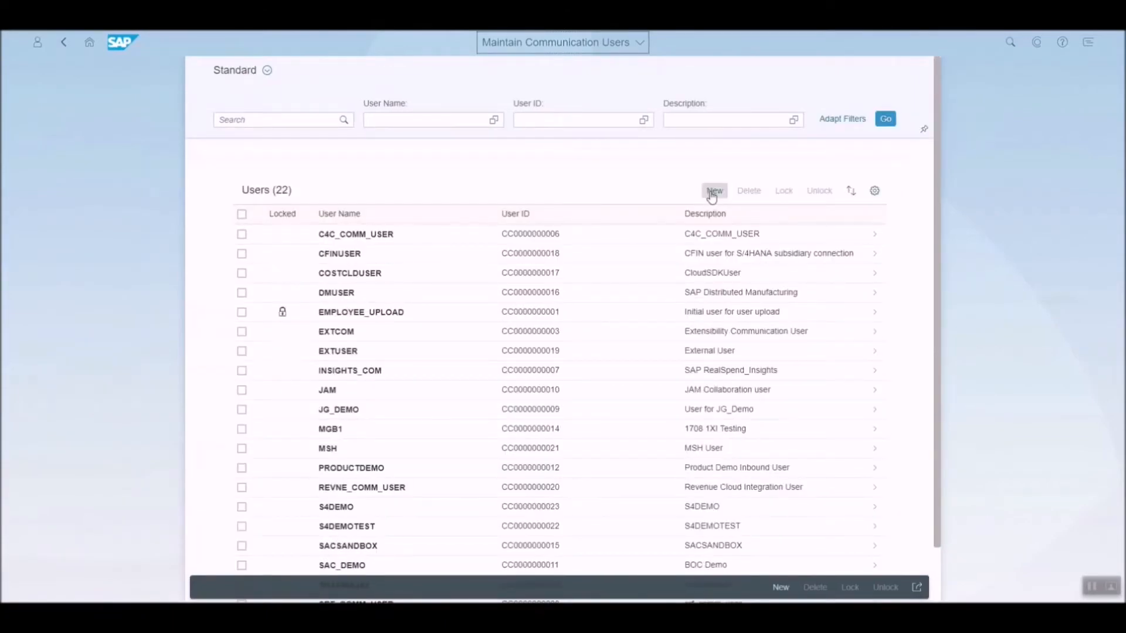
- Start a new communication user with user name and description POUSER
left_click(711, 192)
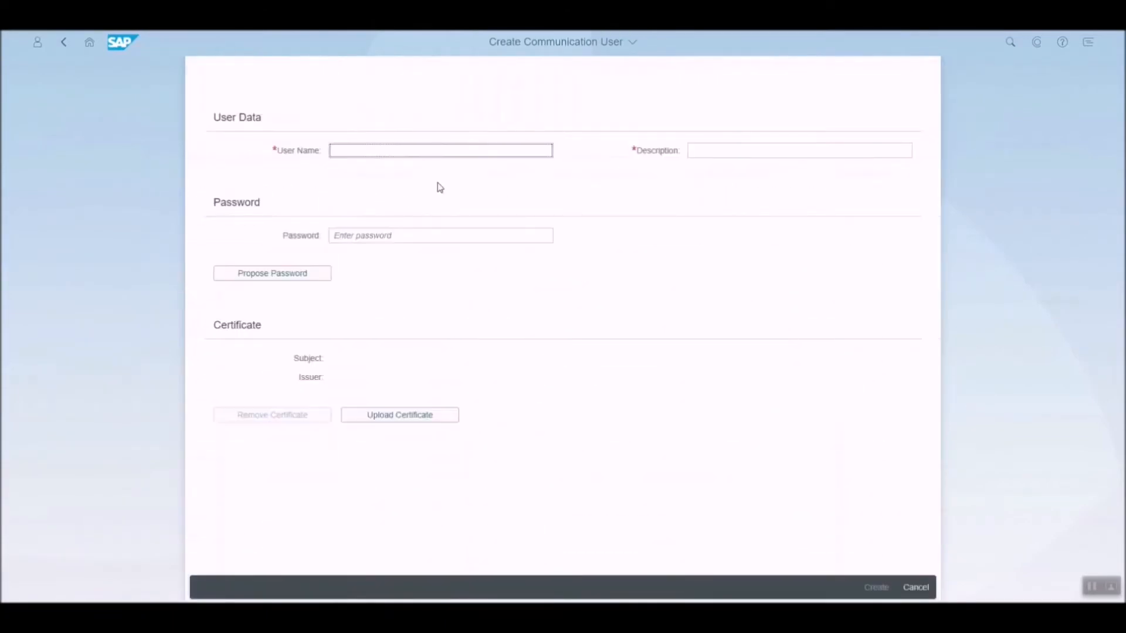
type("POUSER")
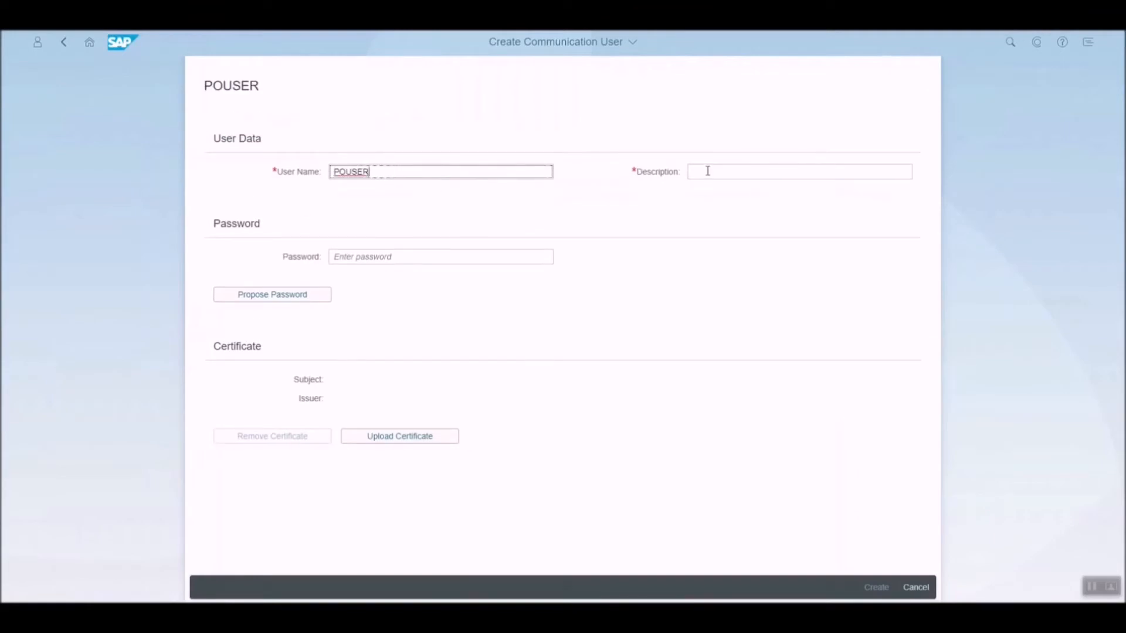
left_click(707, 171)
type("V")
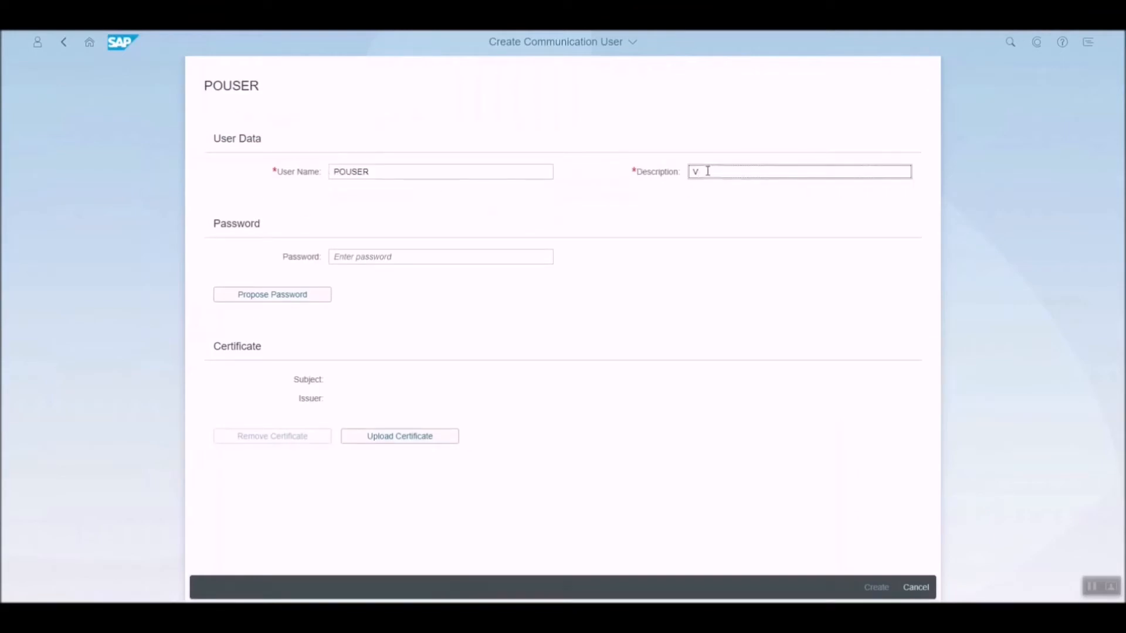
key("BackSpace")
type("POUSER")
left_click(828, 596)
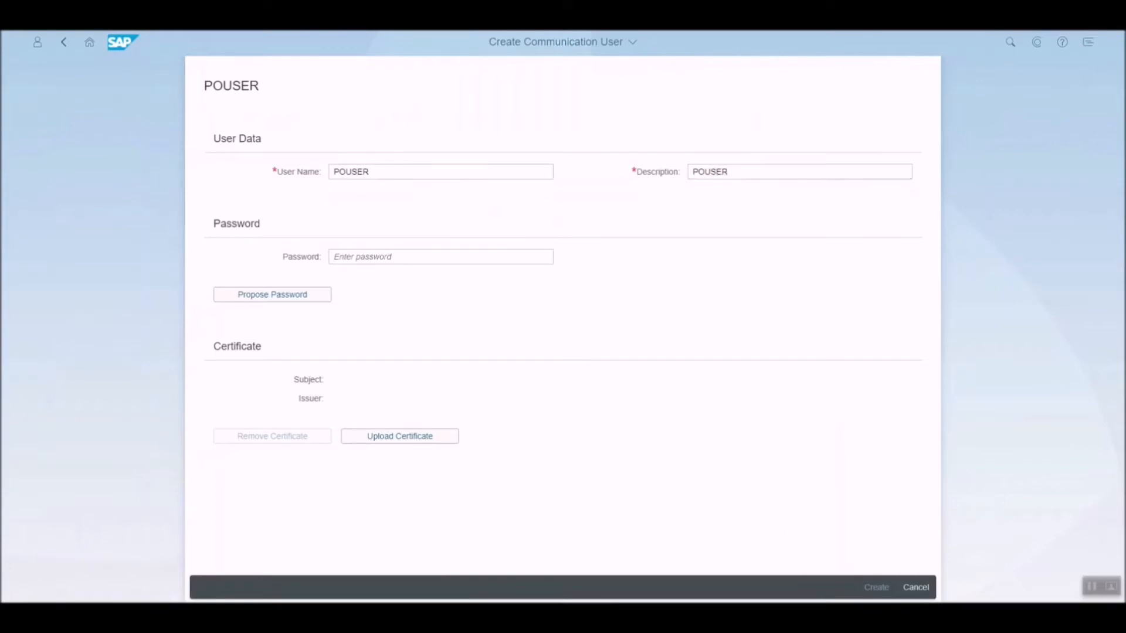
- Give the user a password, create POUSER, and return to the launchpad home
left_click(393, 262)
key("ctrl+v")
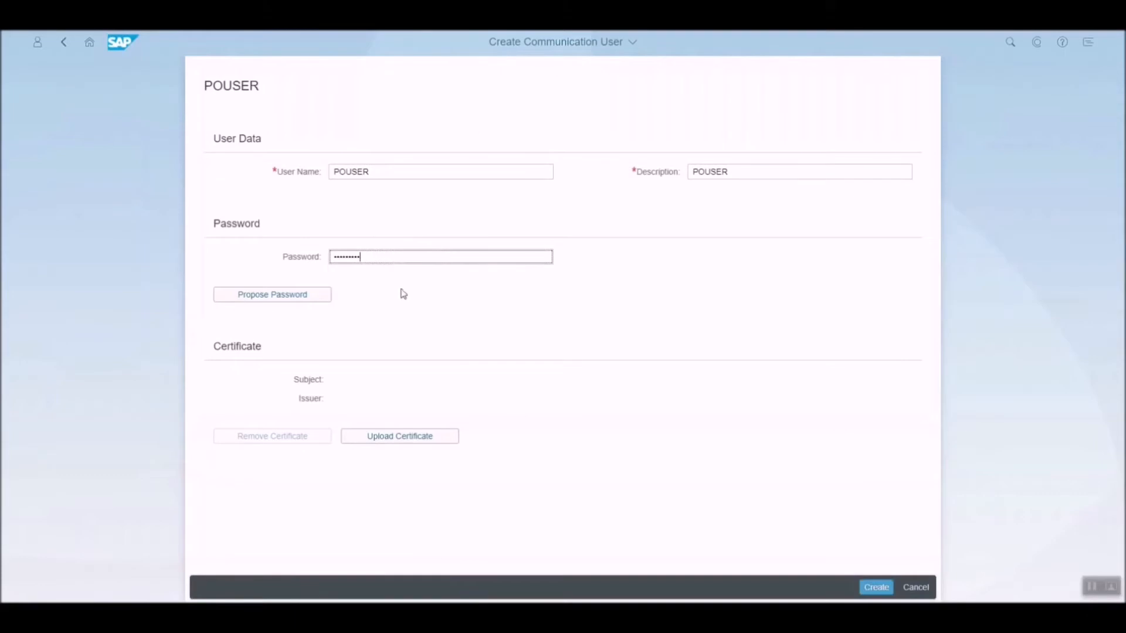
left_click(877, 588)
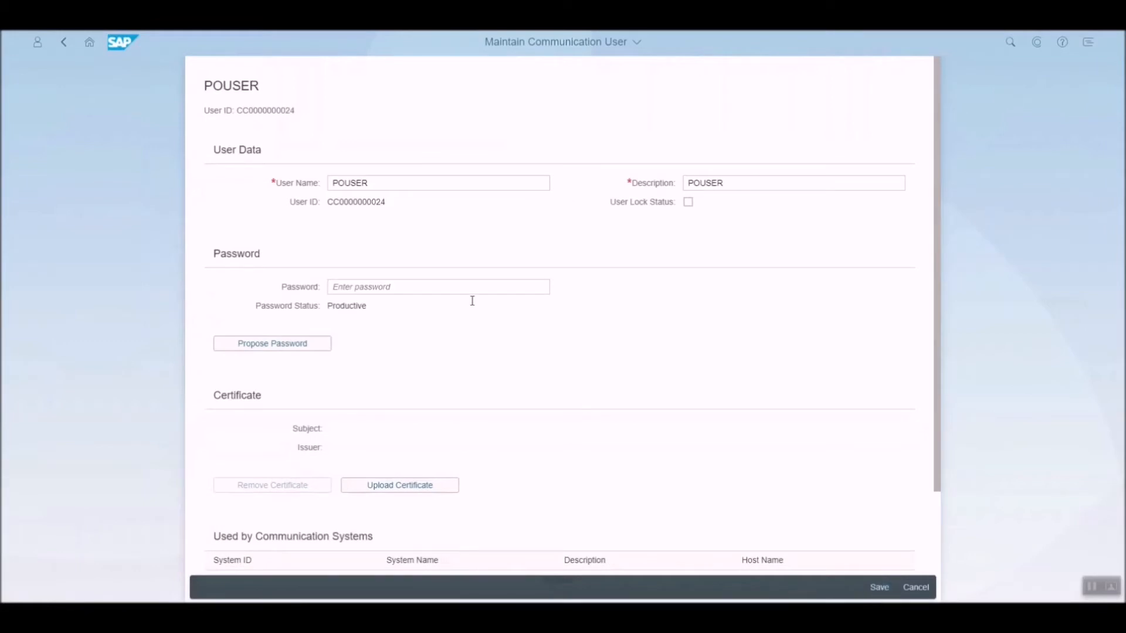
left_click(88, 50)
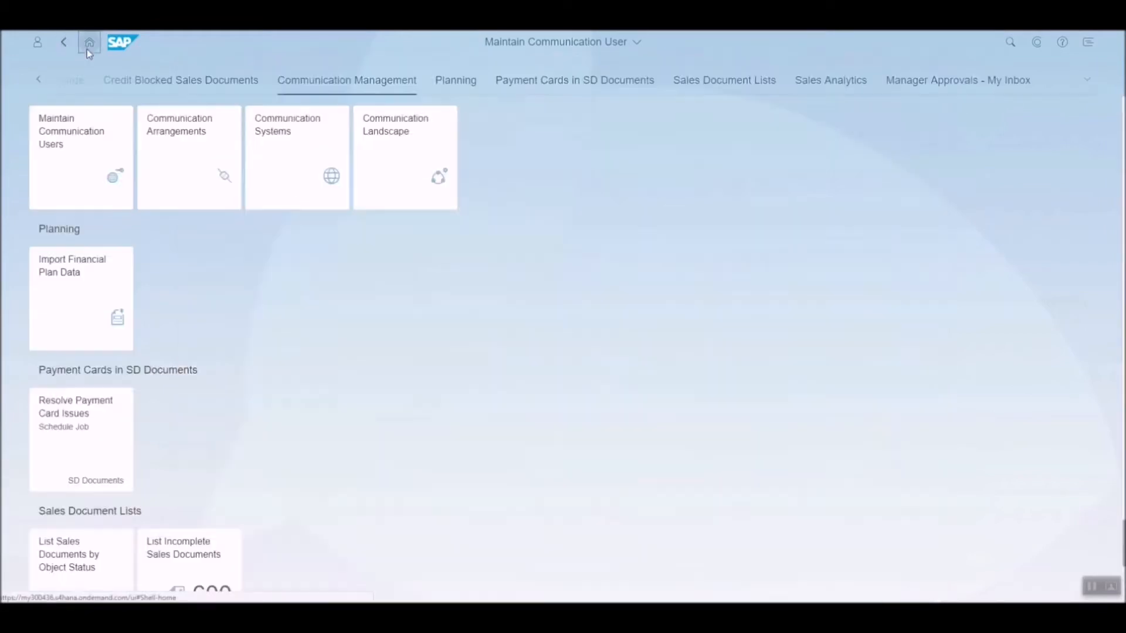
- Create a new communication system with System ID POUSER
left_click(284, 154)
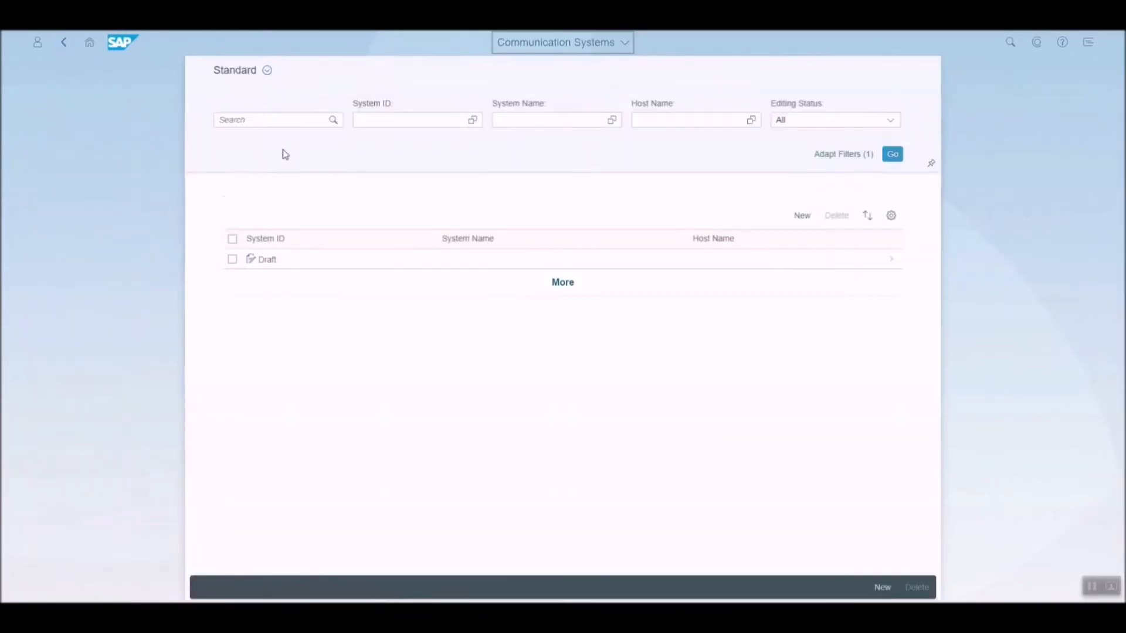
left_click(794, 216)
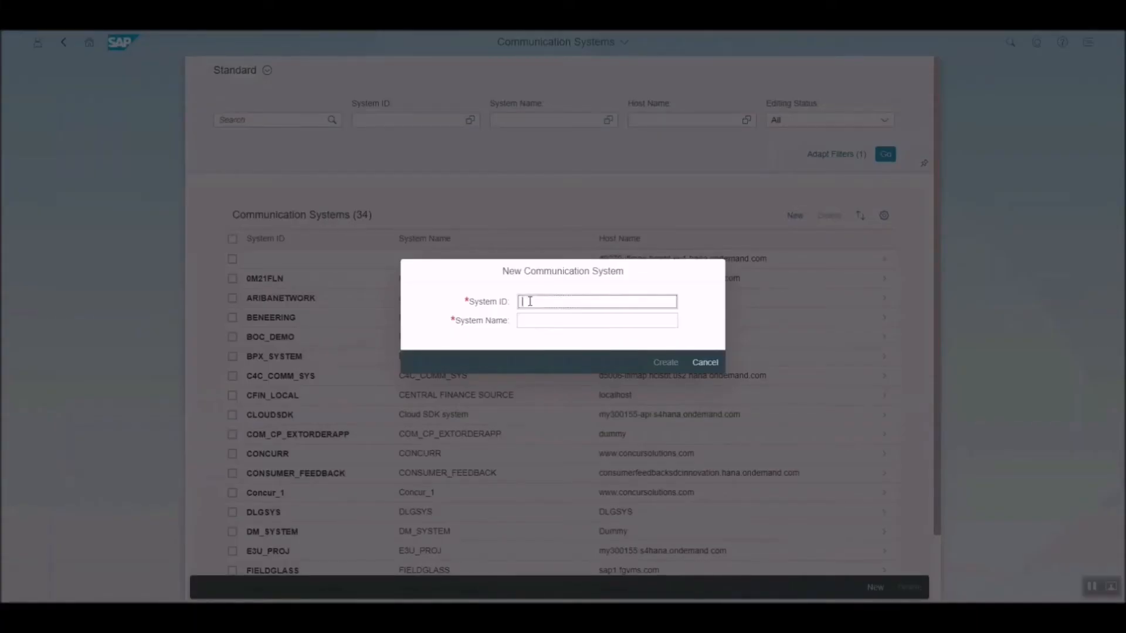
type("POUSER")
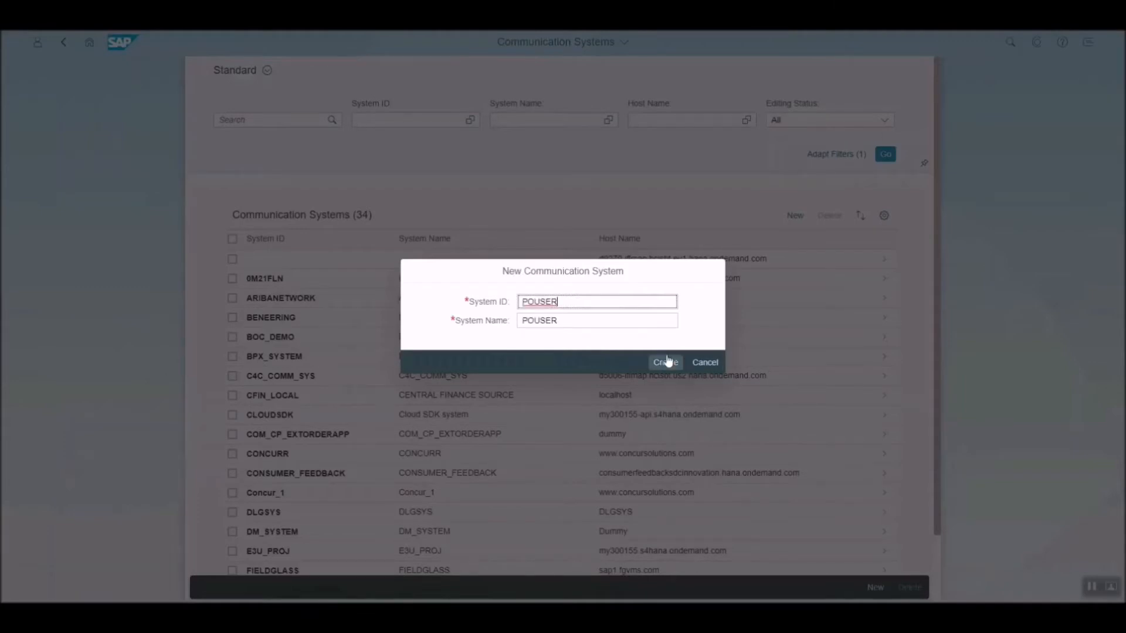
left_click(666, 363)
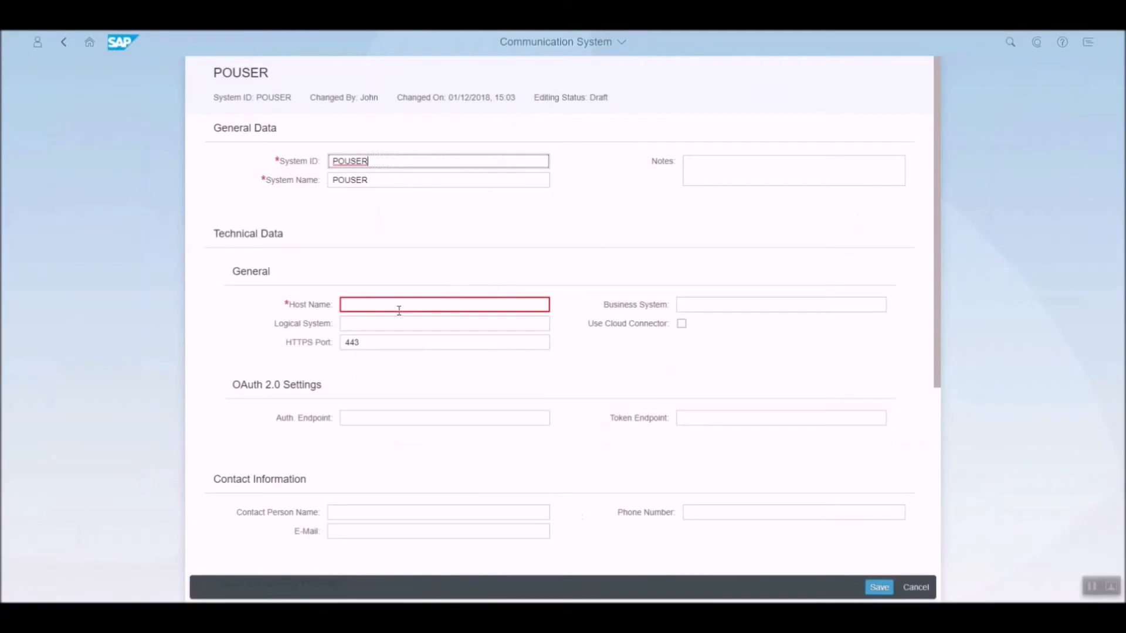
- Fill in host name POUSER.com with business system and logical system POUSER
left_click(398, 308)
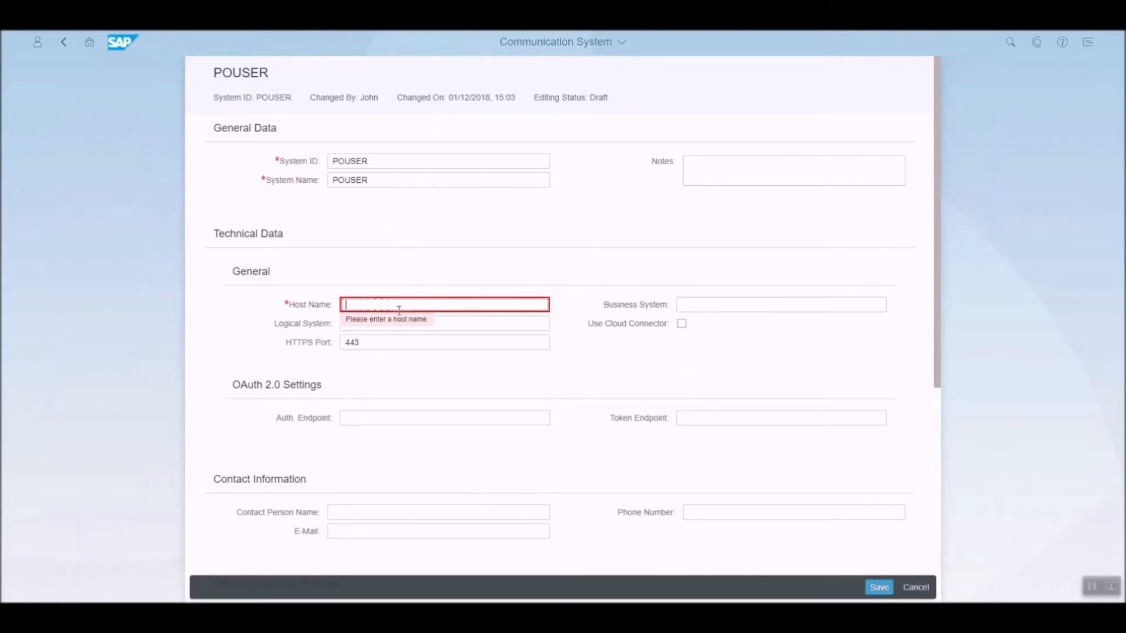
type("POUSER")
left_click(722, 305)
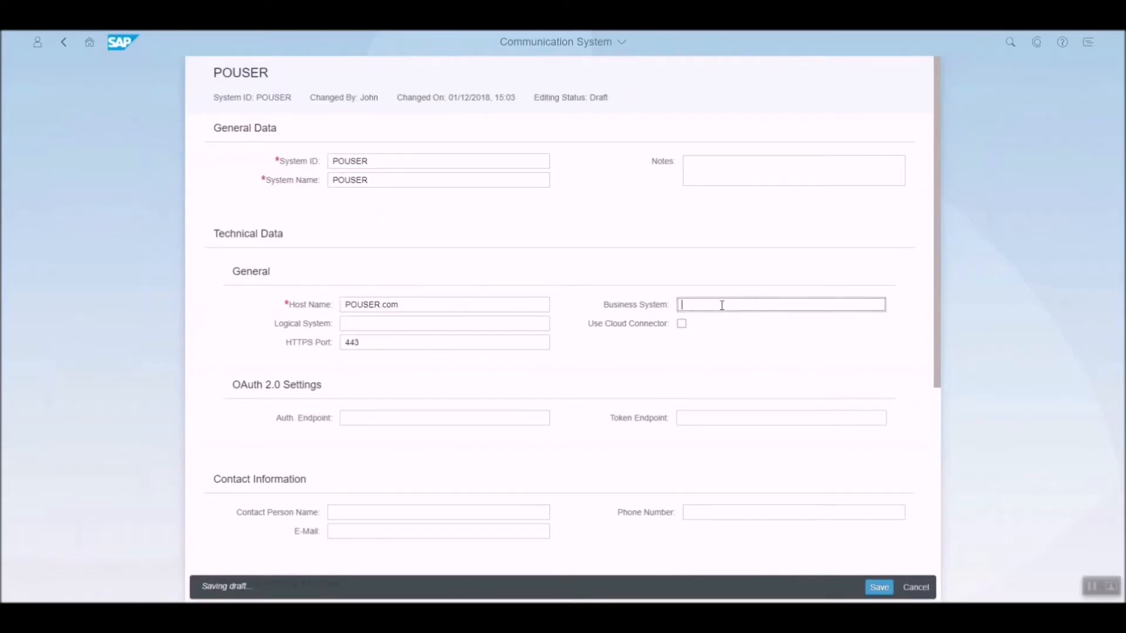
type("POUSER")
left_click(415, 323)
type("POUSER")
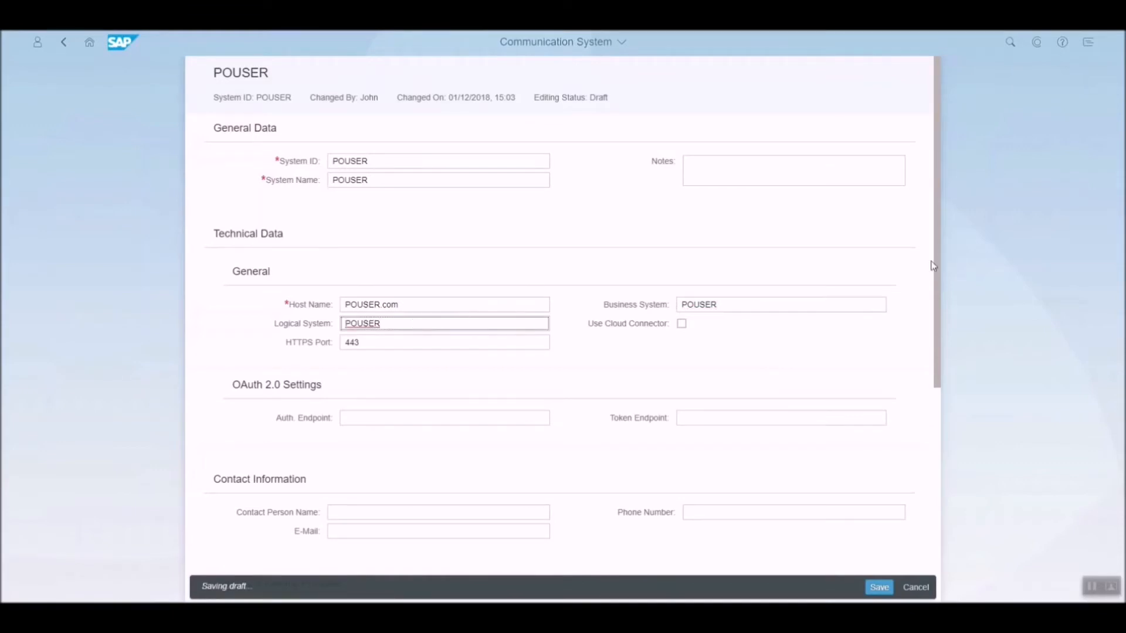
left_click_drag(936, 265, 955, 495)
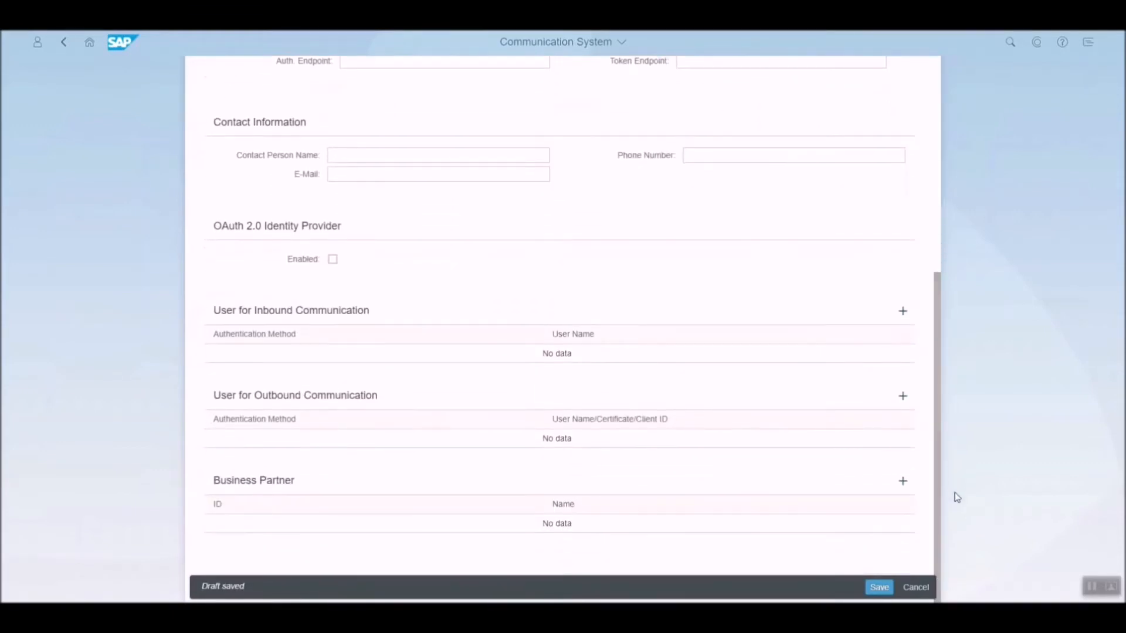
- Assign POUSER as the system's inbound communication user from the value help
left_click(902, 310)
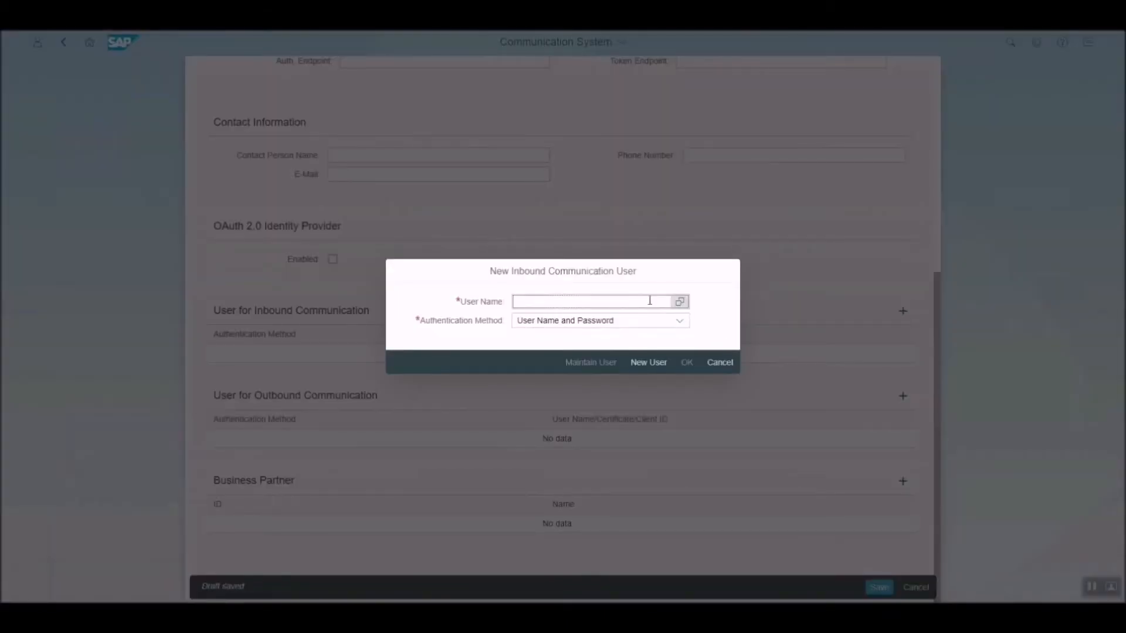
left_click(678, 302)
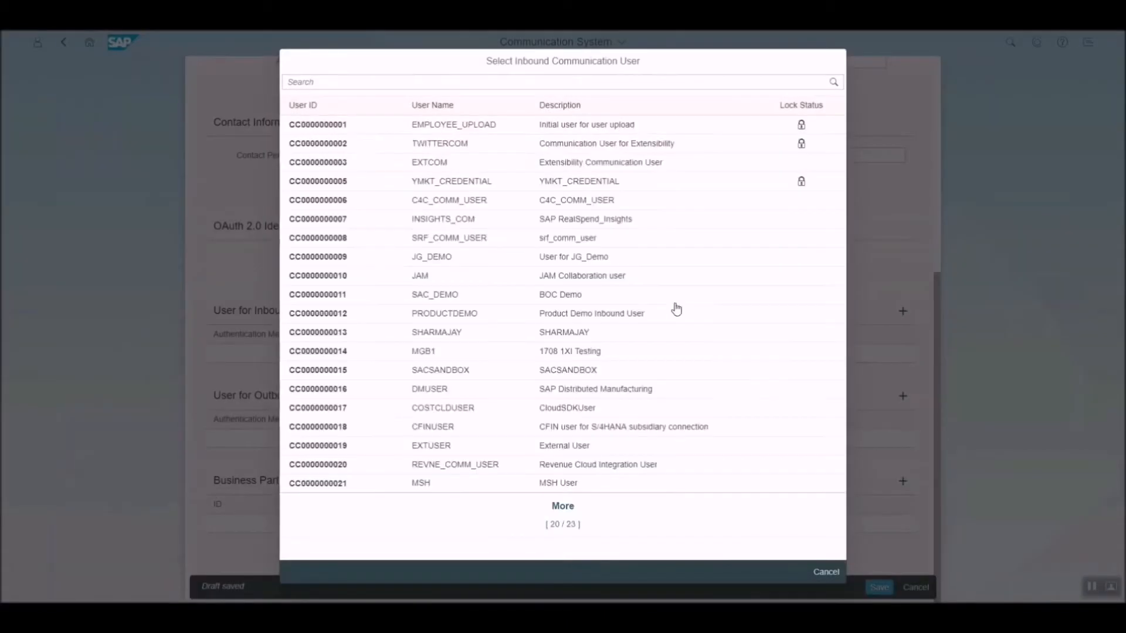
left_click(426, 85)
type("POUSER")
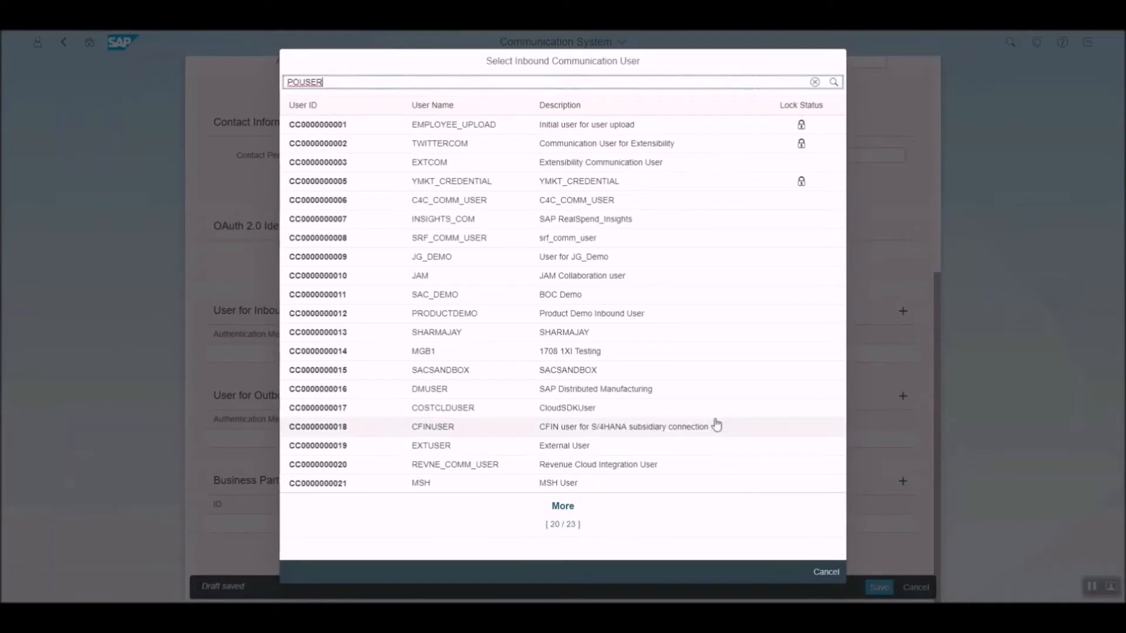
key("Return")
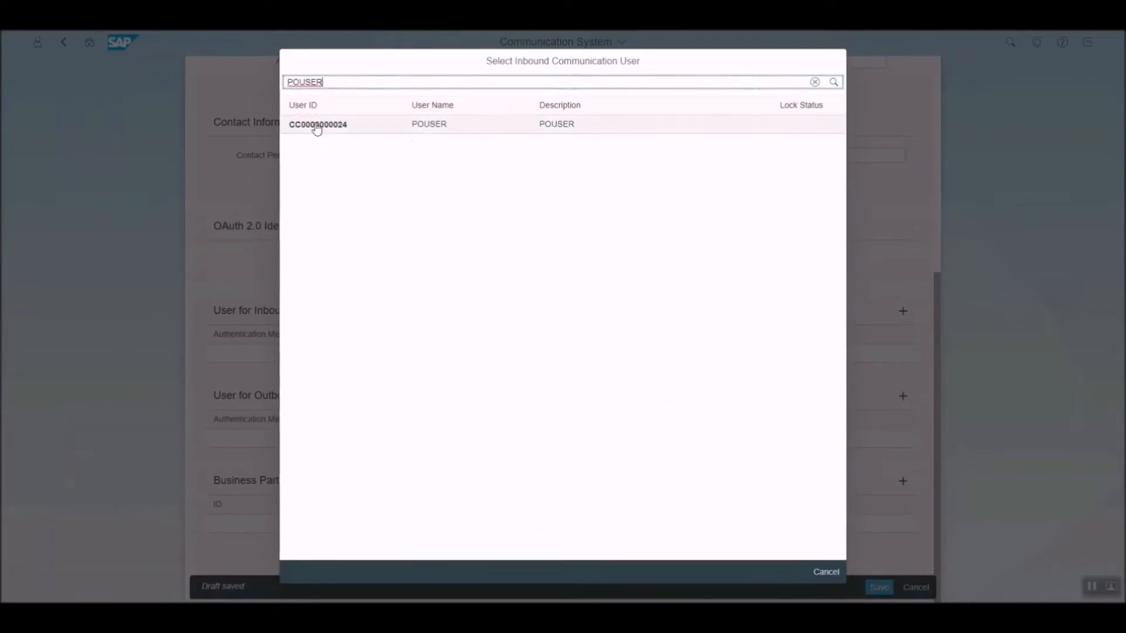
left_click(316, 130)
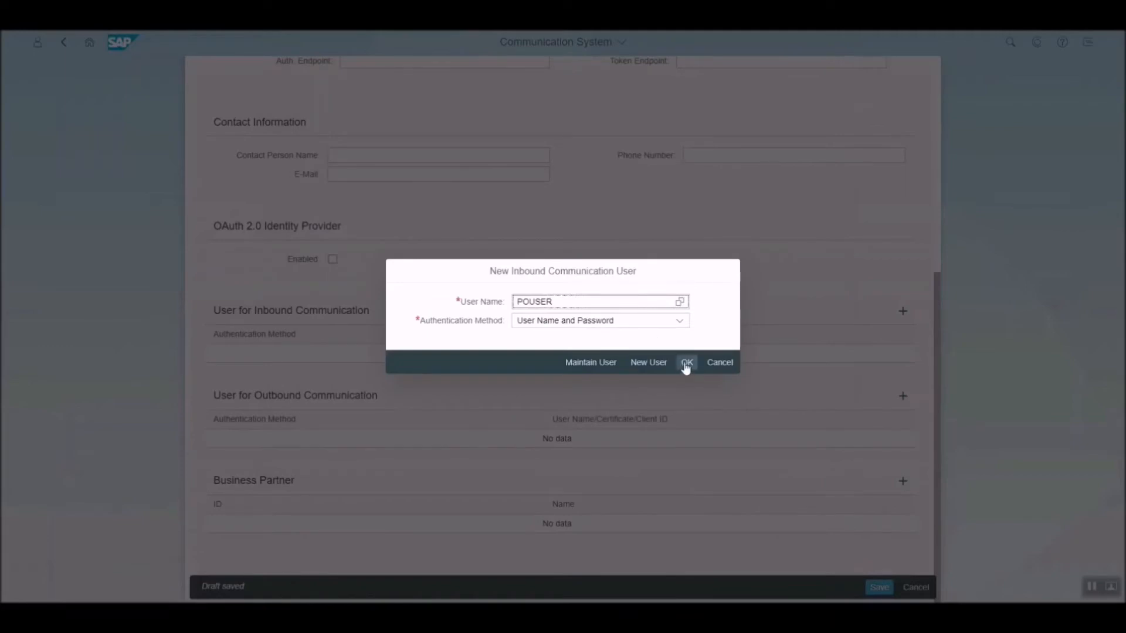
left_click(686, 363)
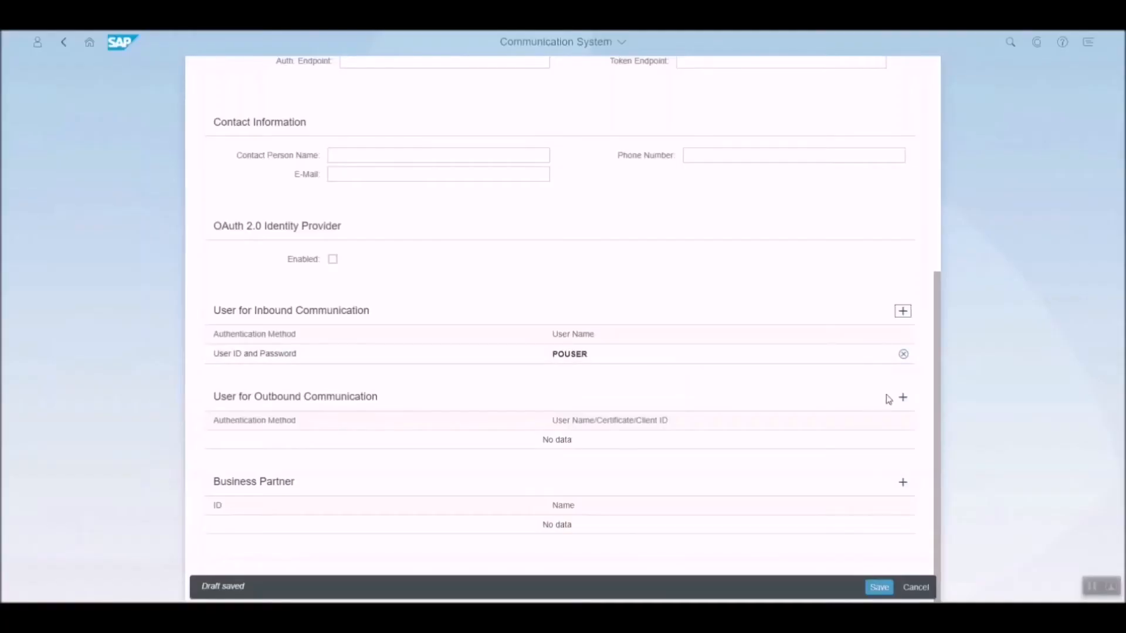
- Add a placeholder outbound user with dummy credentials and go to Communication Arrangements
left_click(902, 398)
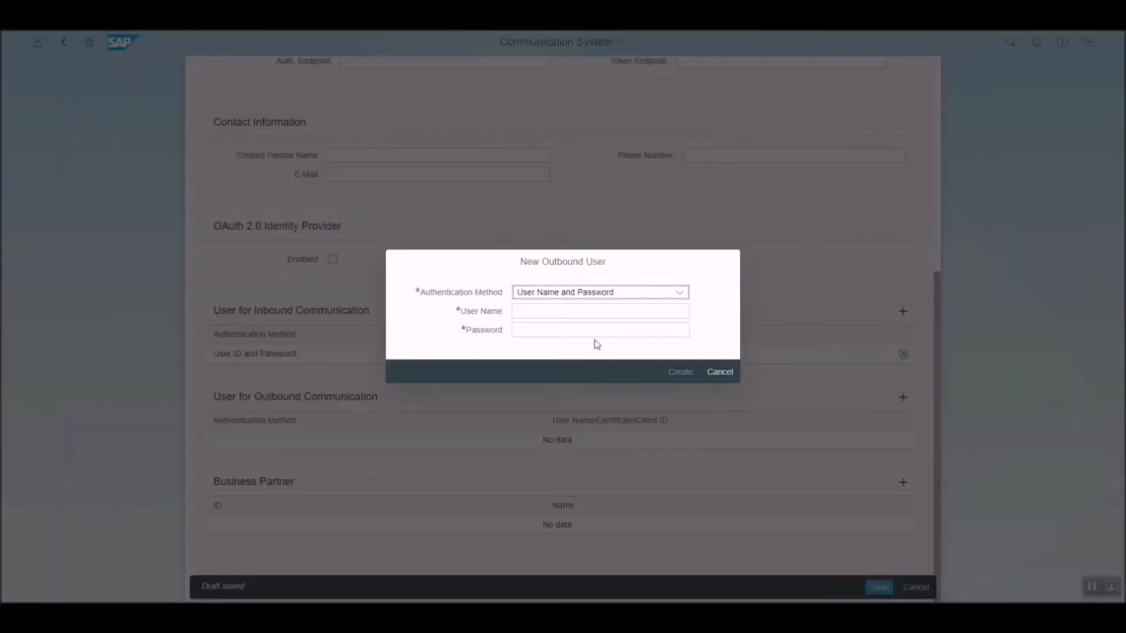
left_click(582, 311)
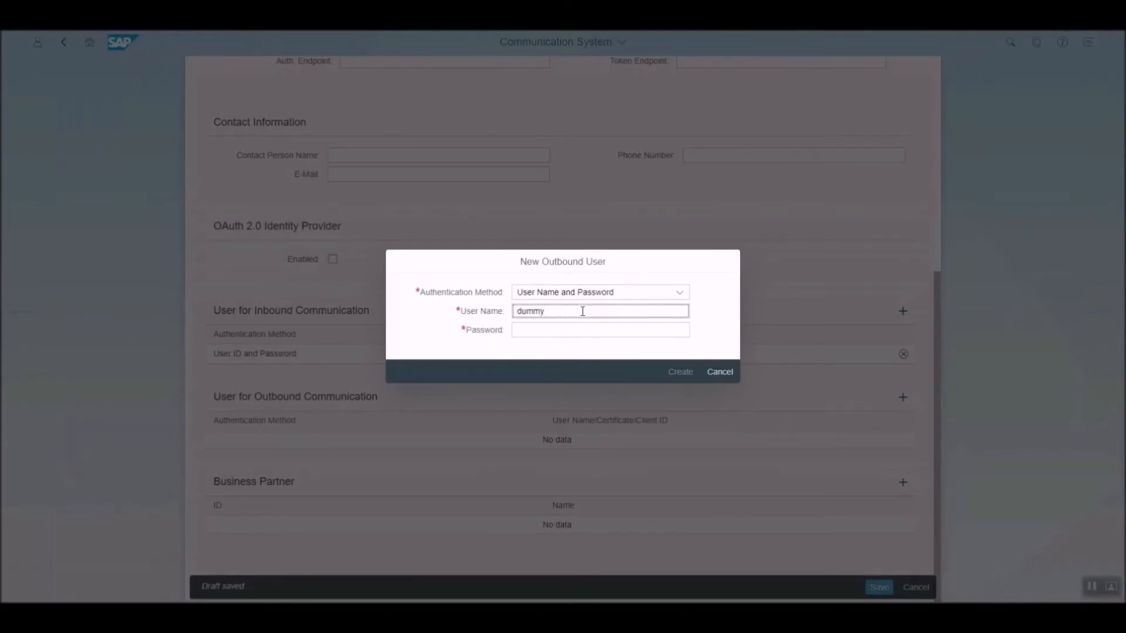
key("Tab")
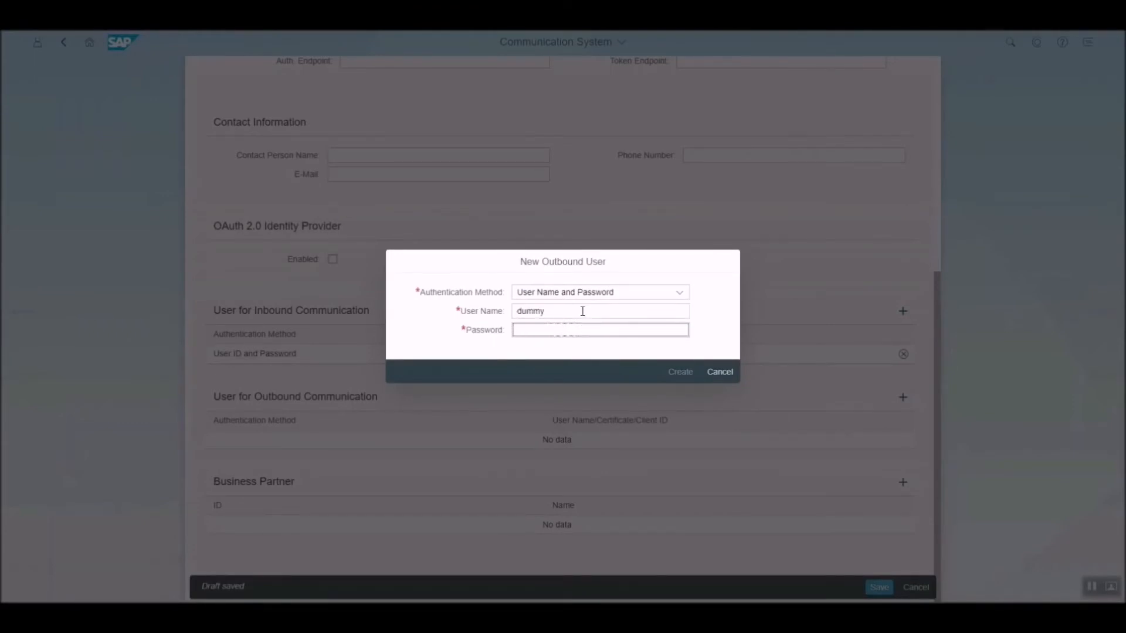
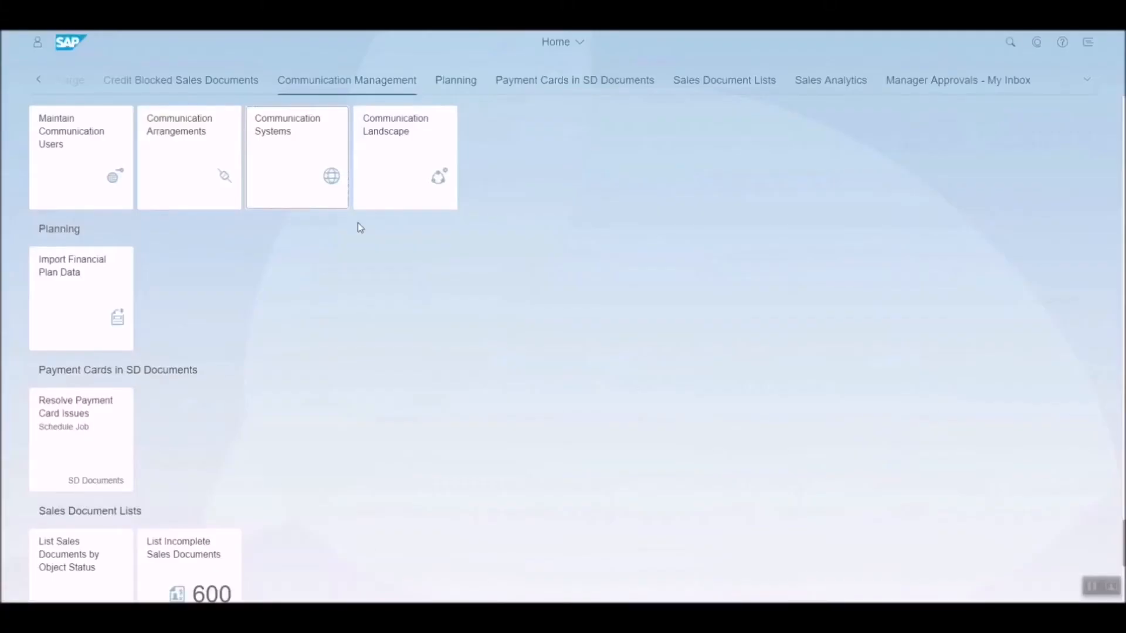
left_click(193, 167)
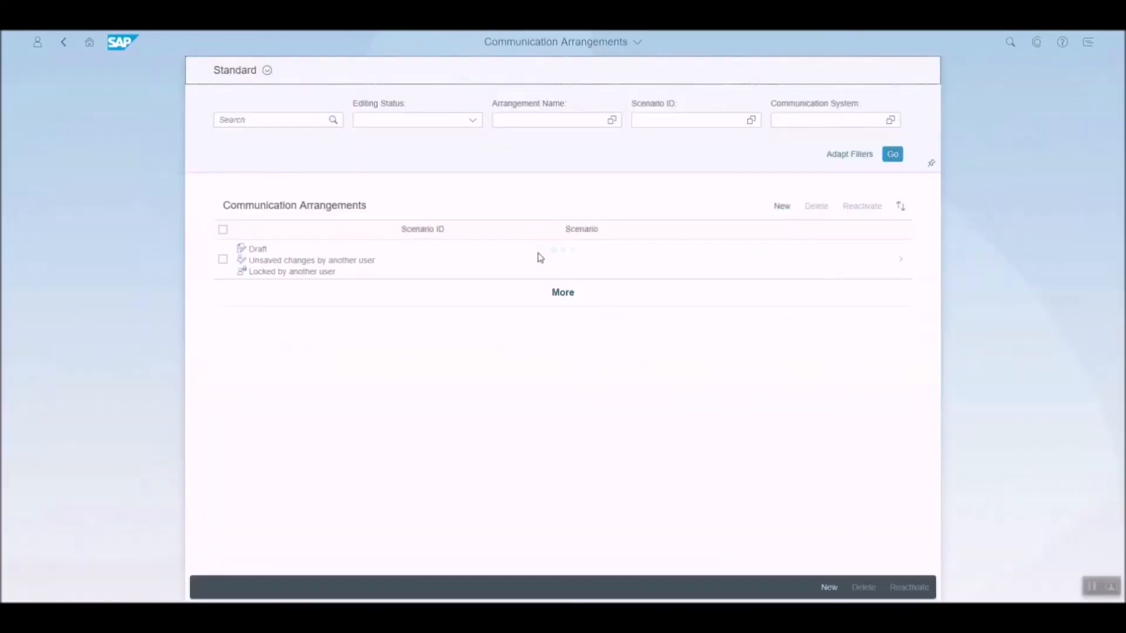
left_click(774, 206)
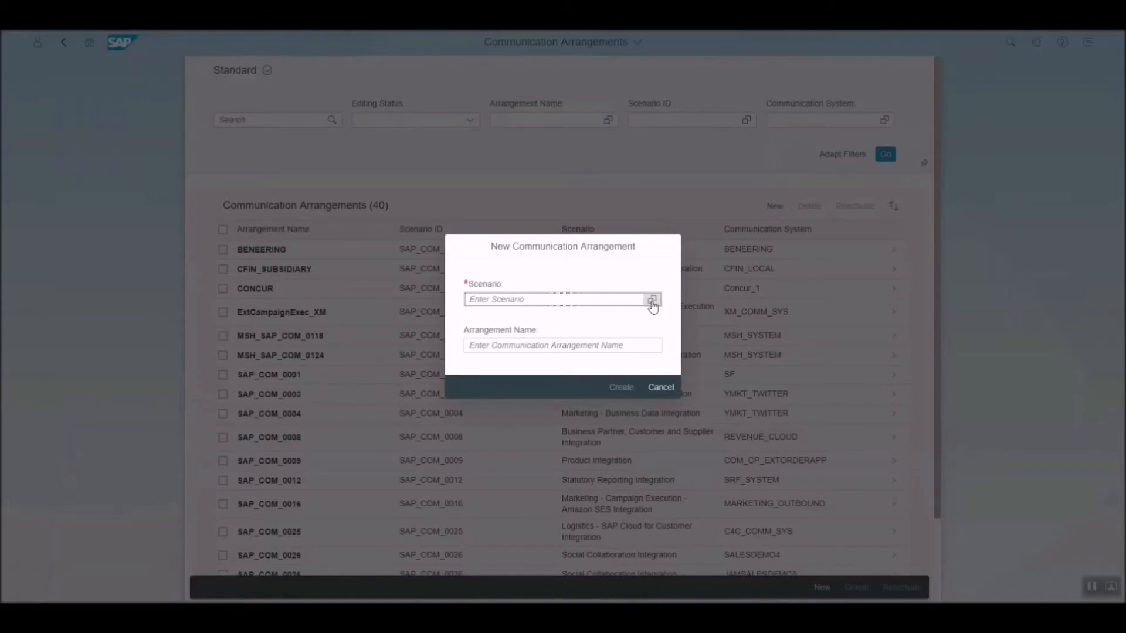
- Create arrangement SAP_COM_0053_POUSER from scenario SAP_COM_0053 by appending _POUSER to the name
left_click(651, 299)
left_click(504, 125)
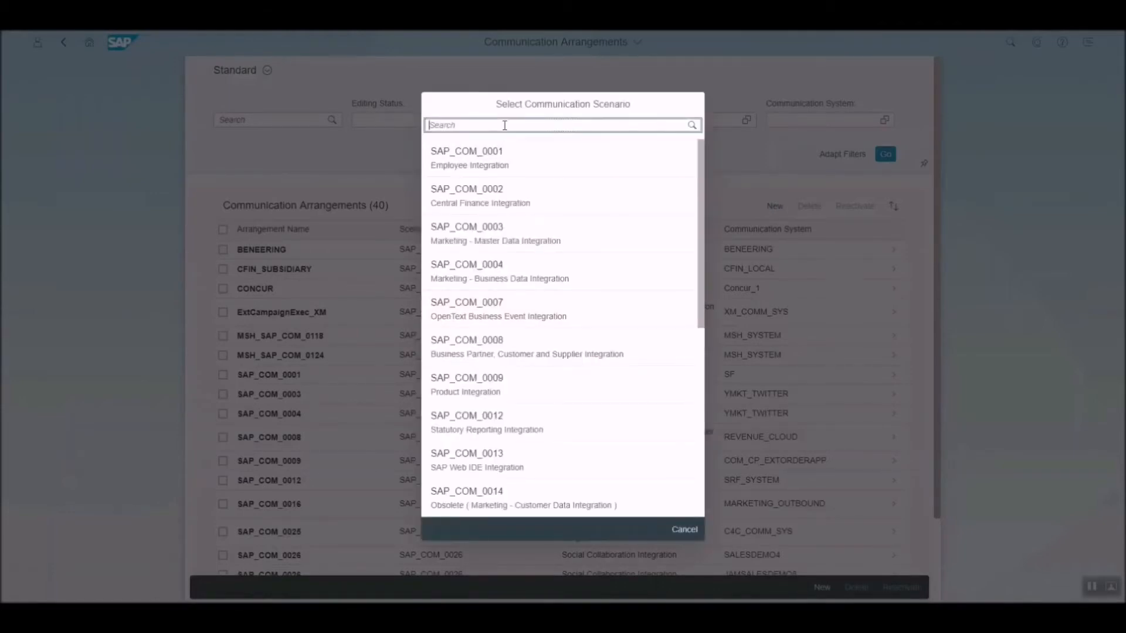
type("0053")
left_click(497, 164)
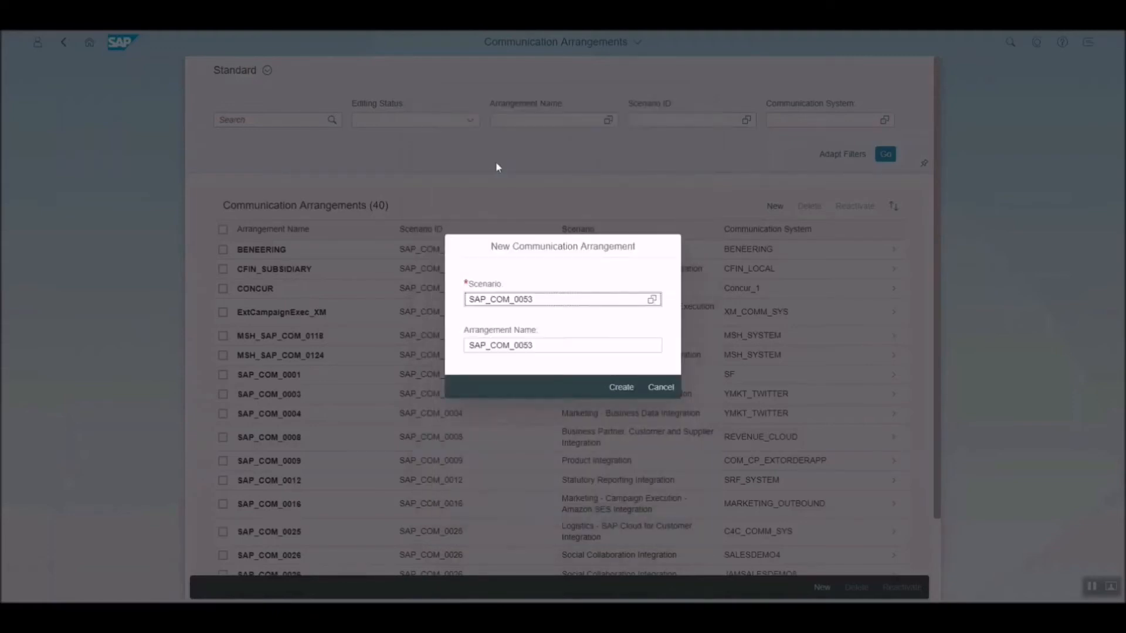
left_click(551, 348)
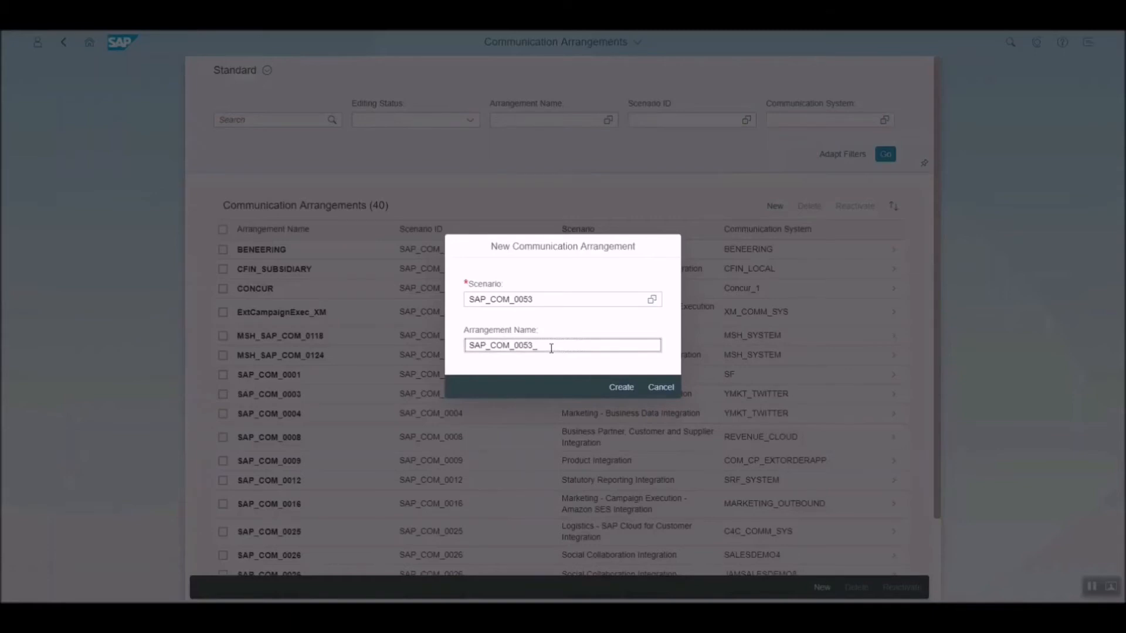
type("_POUSER")
left_click(618, 386)
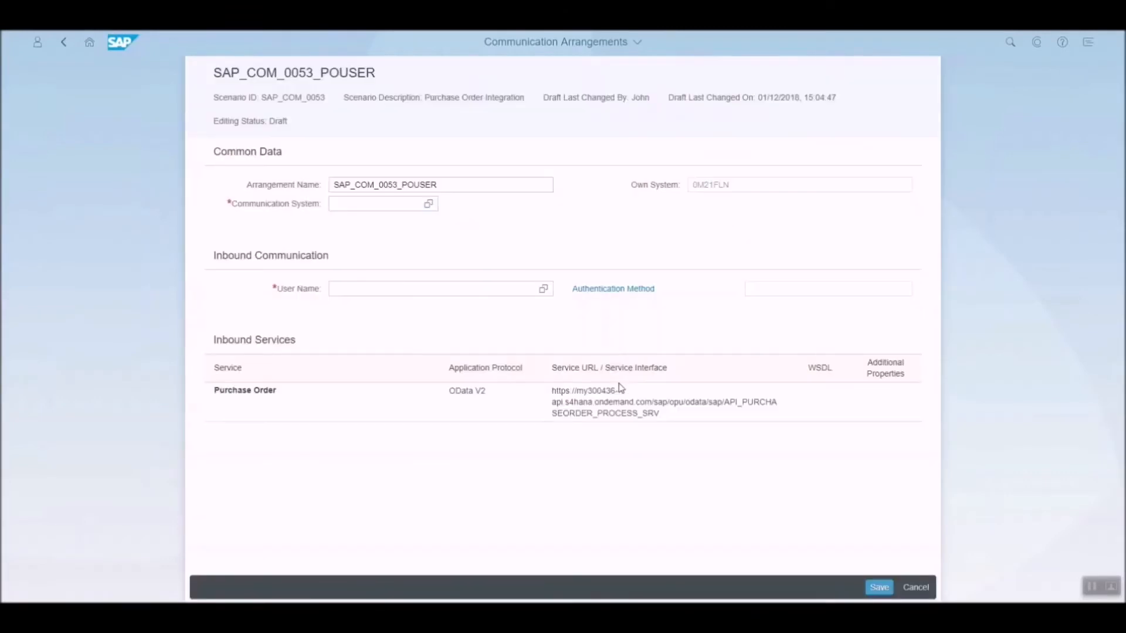
- Choose POUSER as the arrangement's communication system and save the arrangement
left_click(428, 205)
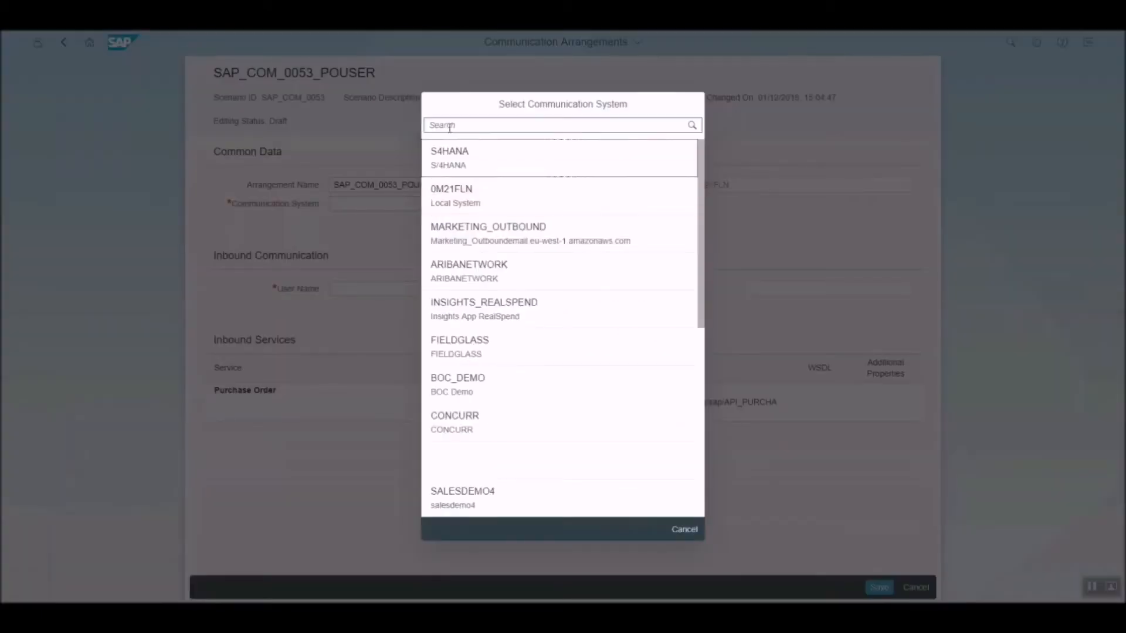
type("POUSER")
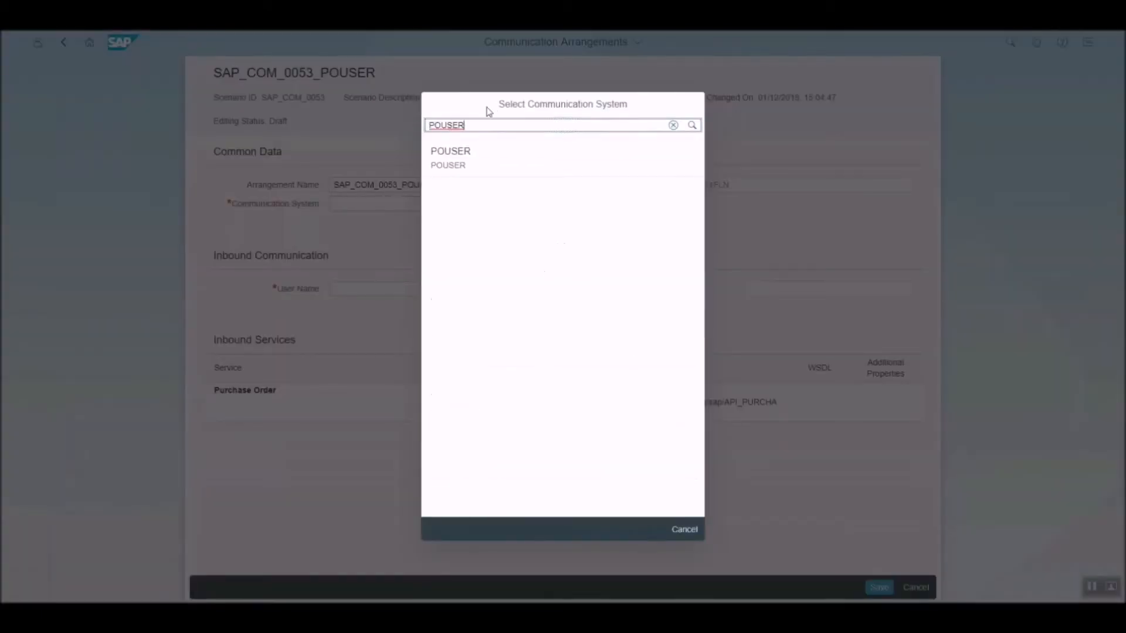
left_click(463, 159)
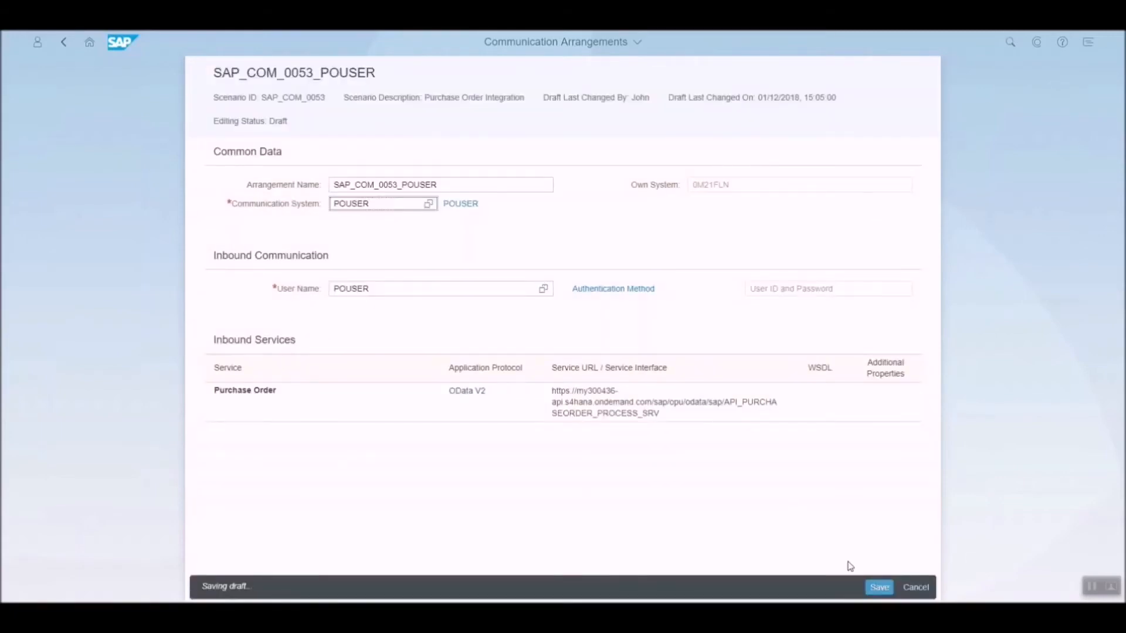
left_click(879, 592)
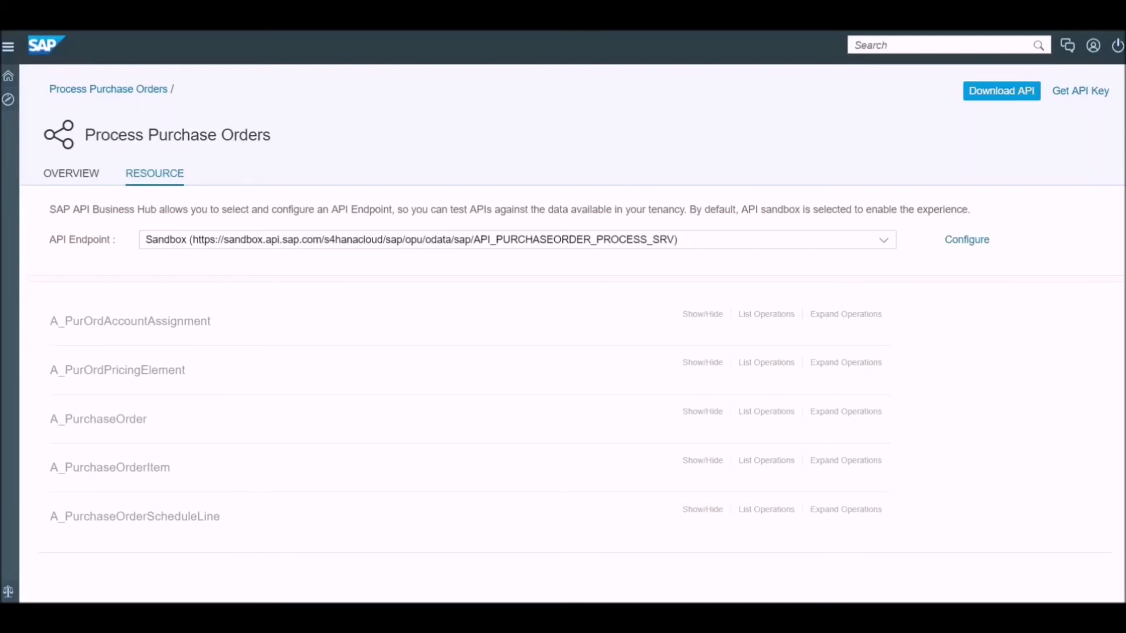
- Open the API Endpoint configuration for the Process Purchase Orders API
left_click(969, 246)
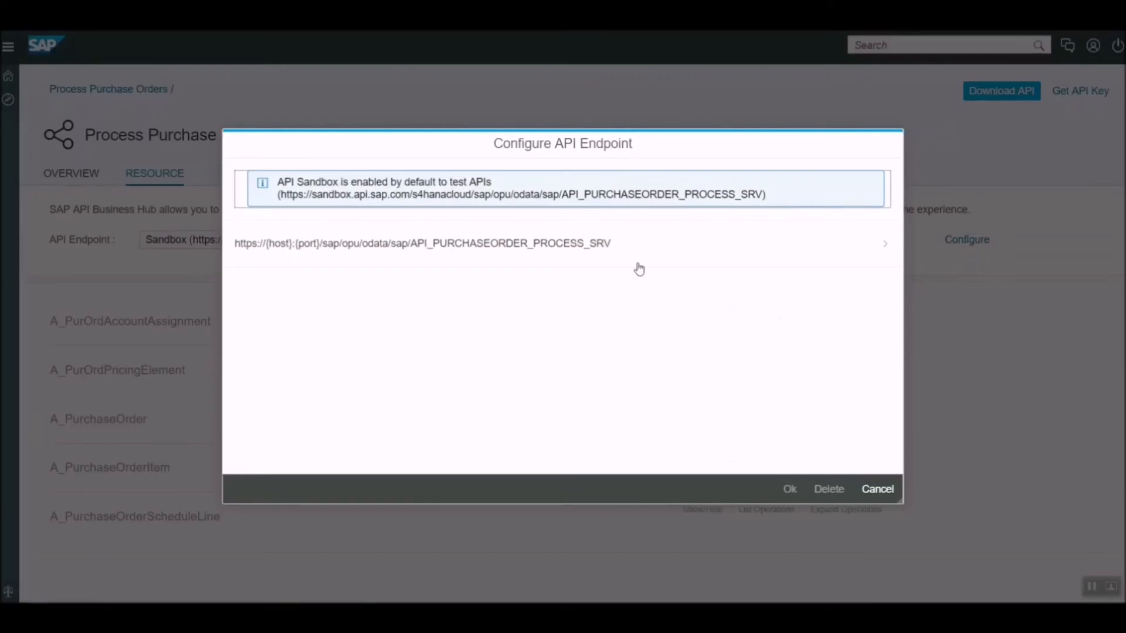
- Add endpoint 'Test' for my300436-api.s4hana.ondemand.com port 443, user POUSER with its password
left_click(593, 260)
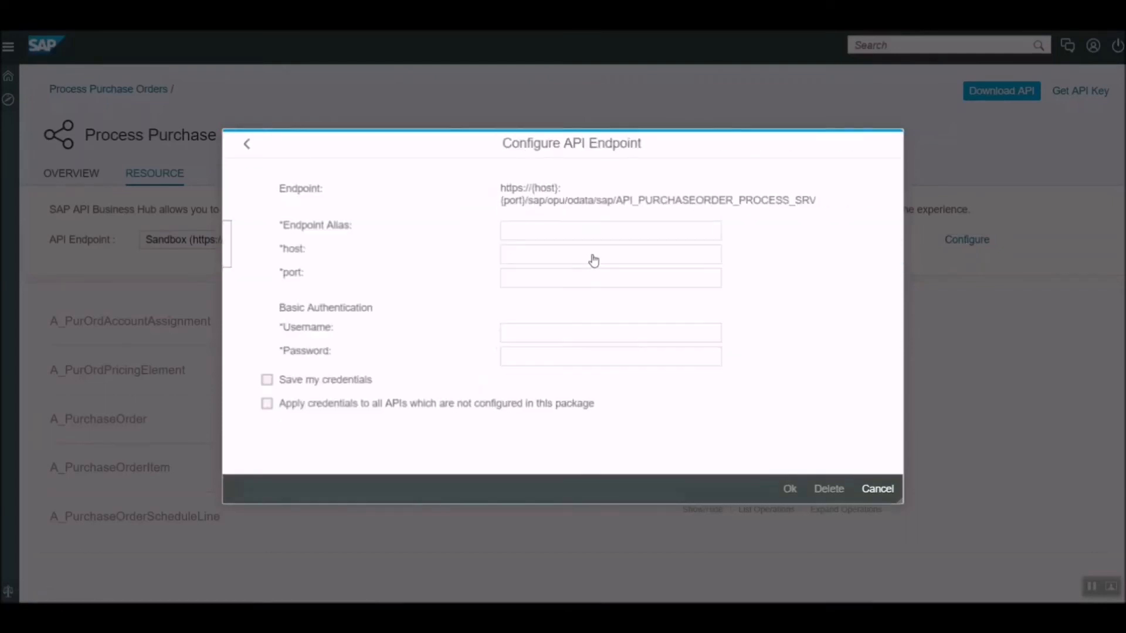
left_click(559, 232)
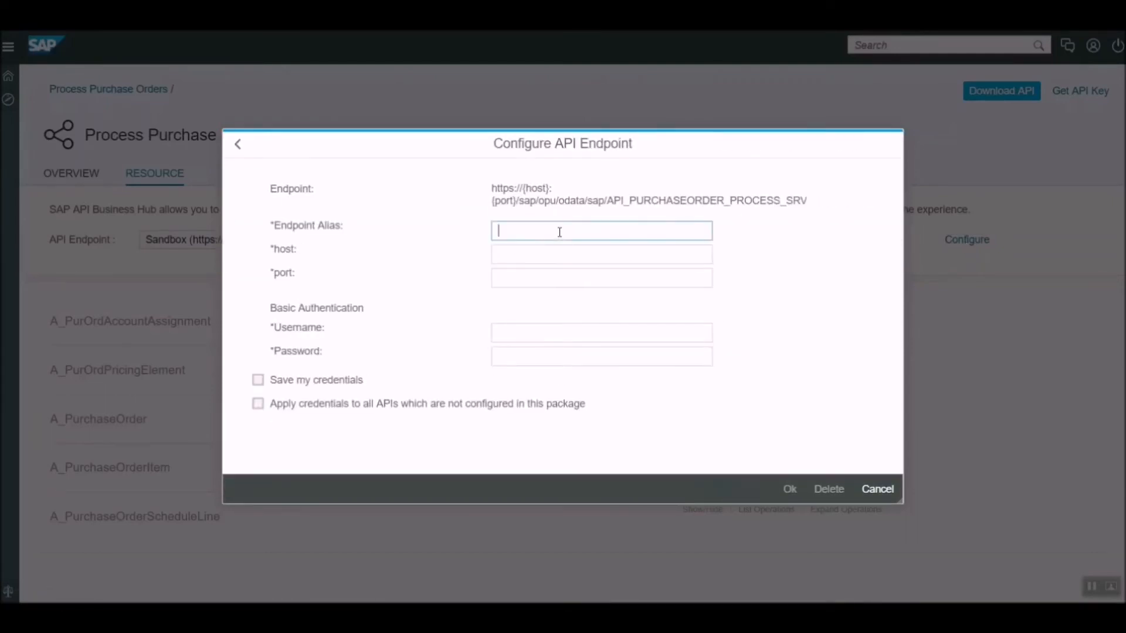
key("Tab")
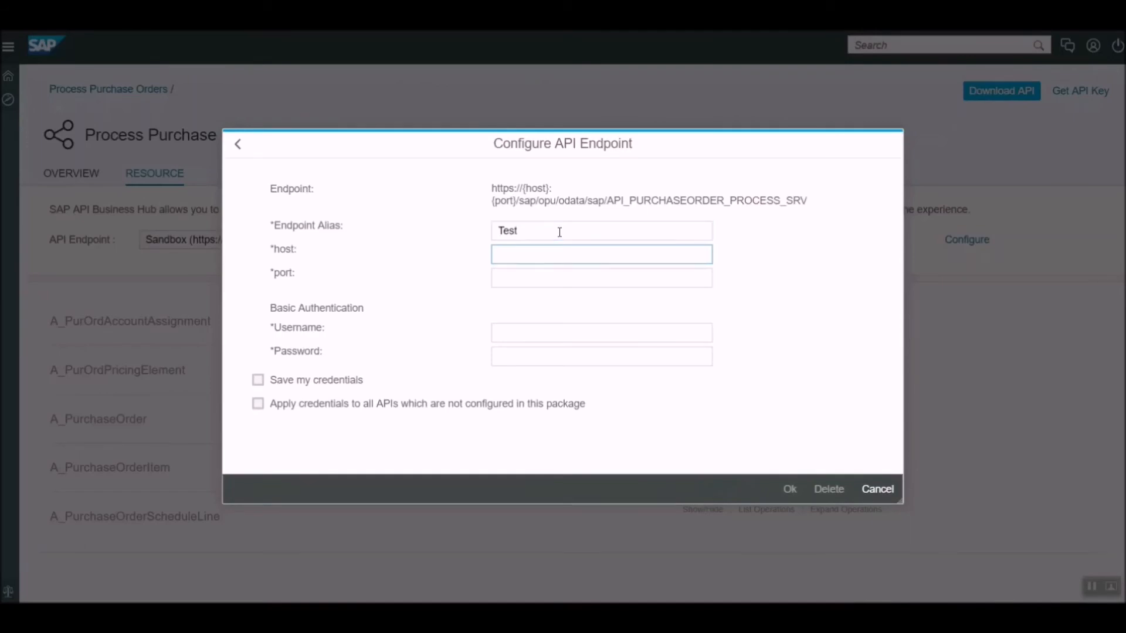
key("Tab")
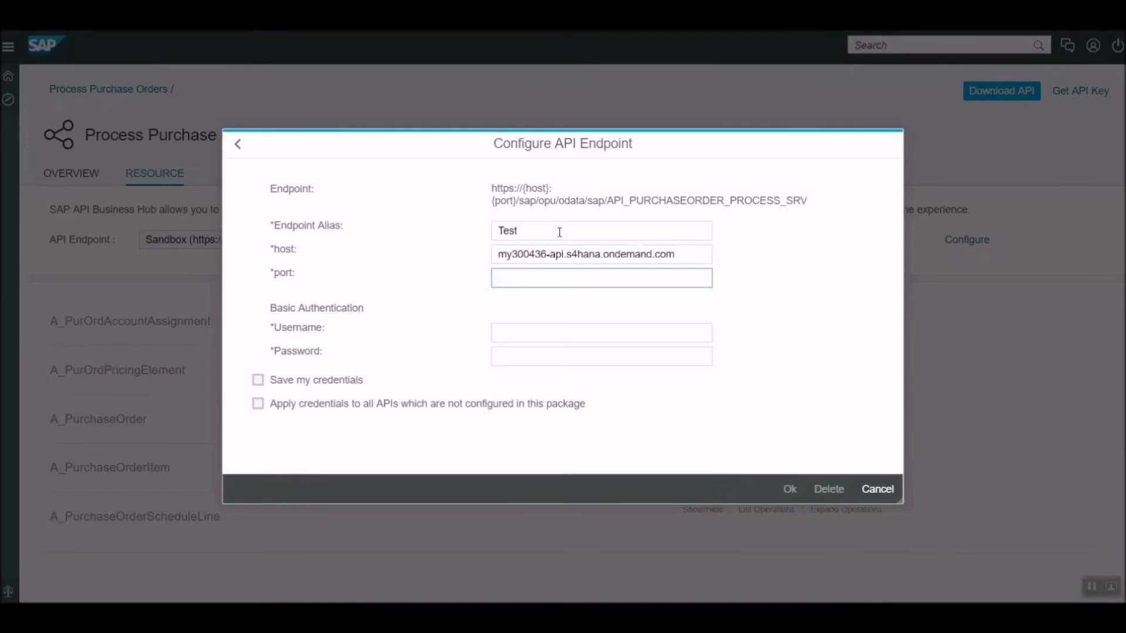
key("Tab")
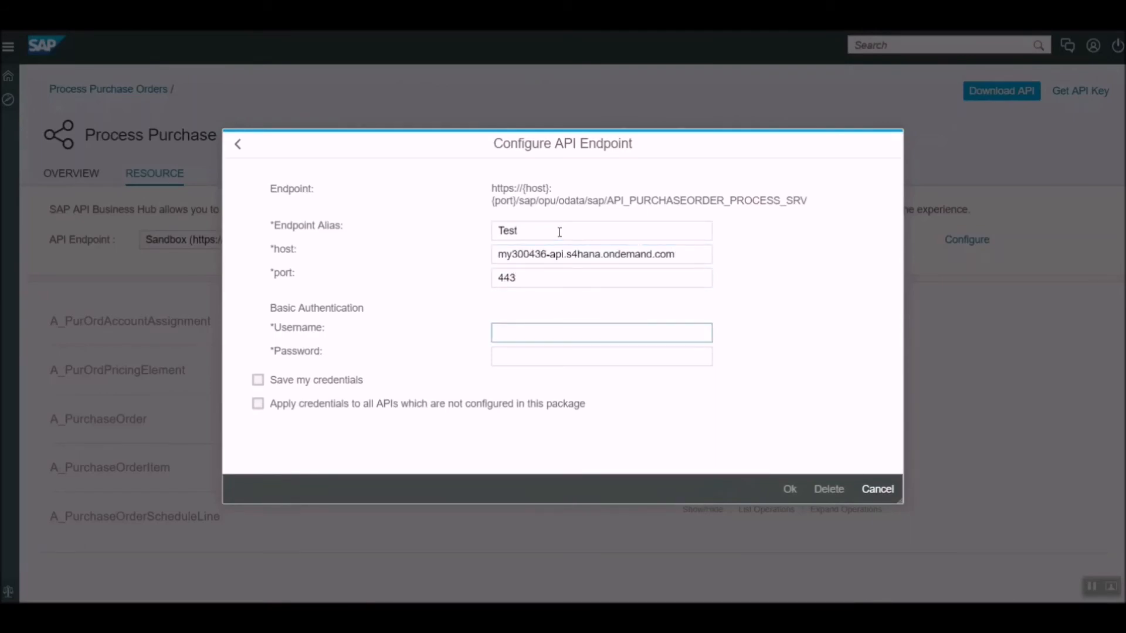
key("Tab")
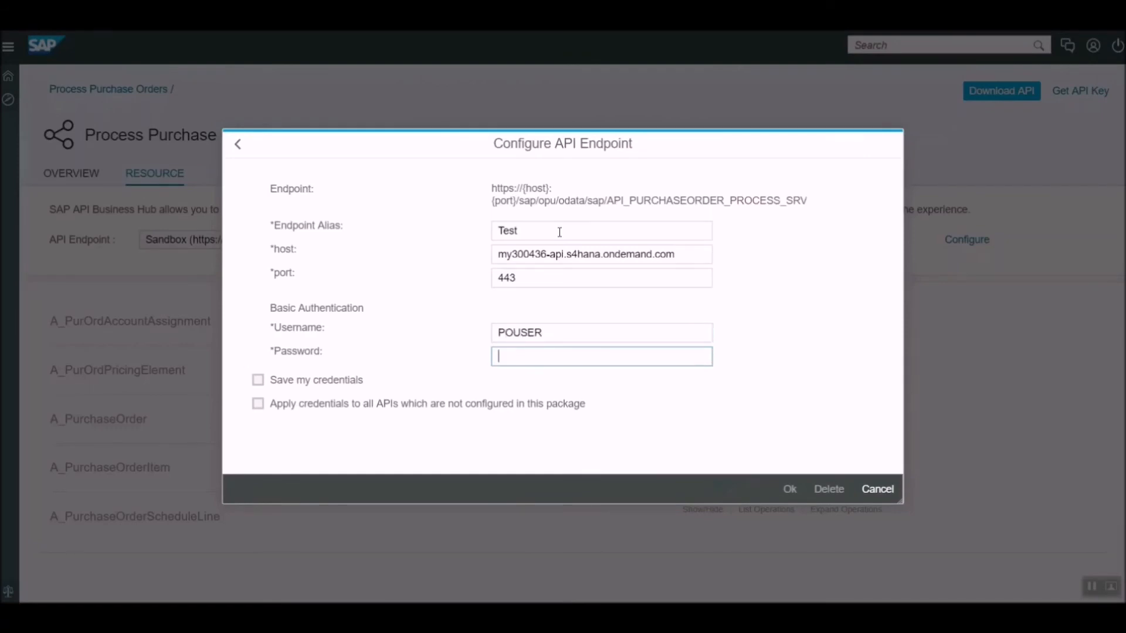
left_click(789, 491)
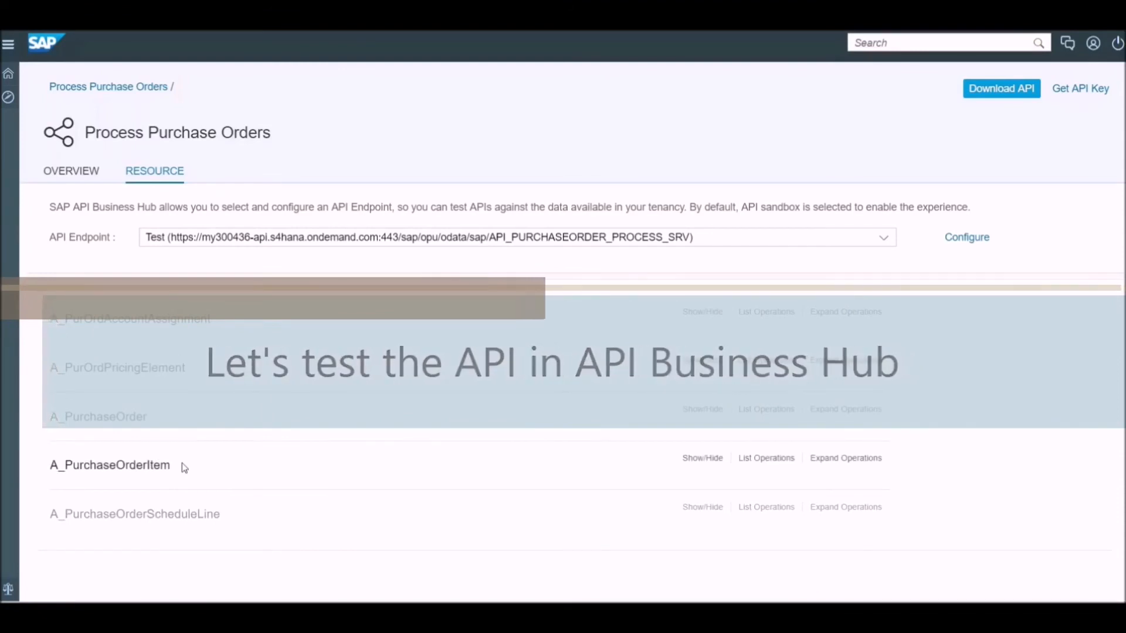
- Expand A_PurchaseOrder and its GET /A_PurchaseOrder operation to view the query parameters
left_click(113, 415)
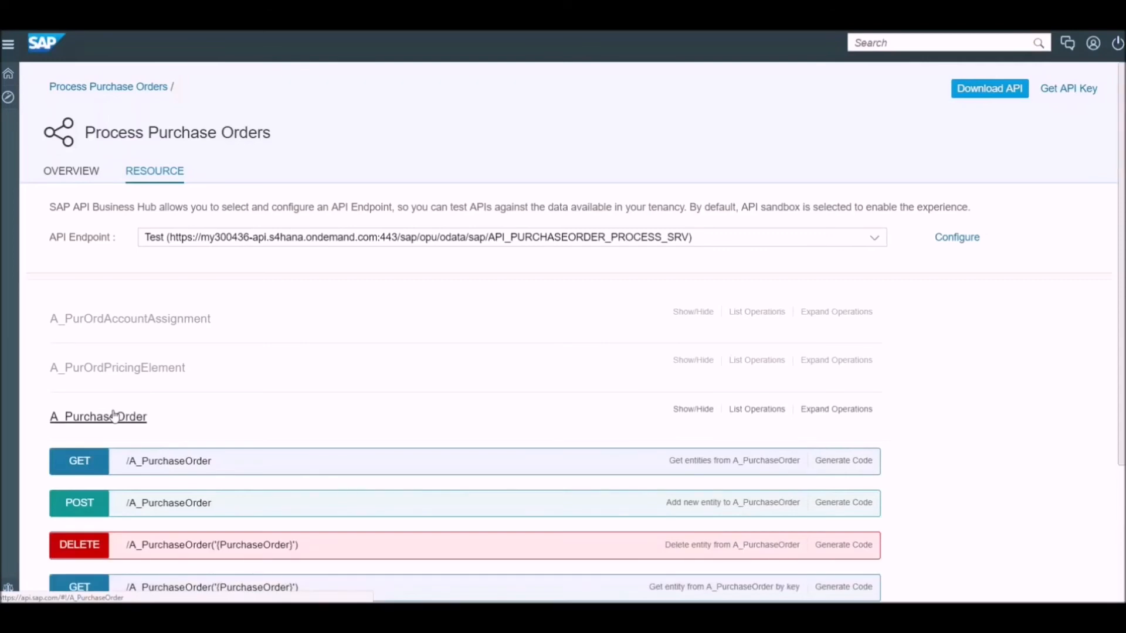
scroll(1094, 290, "down", 1)
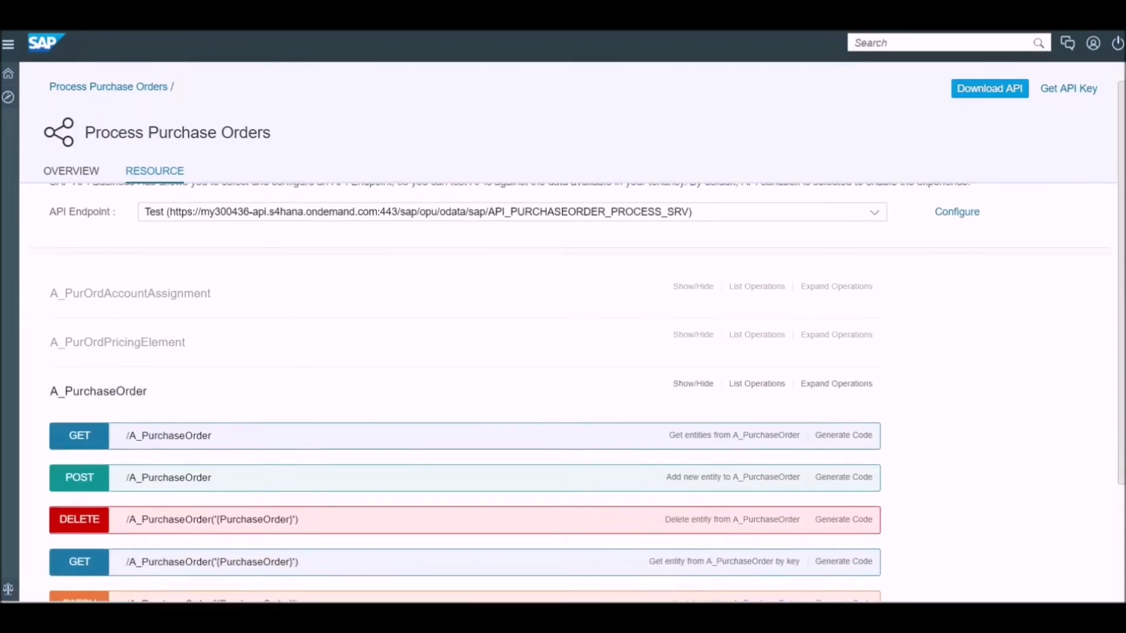
scroll(166, 390, "down", 1)
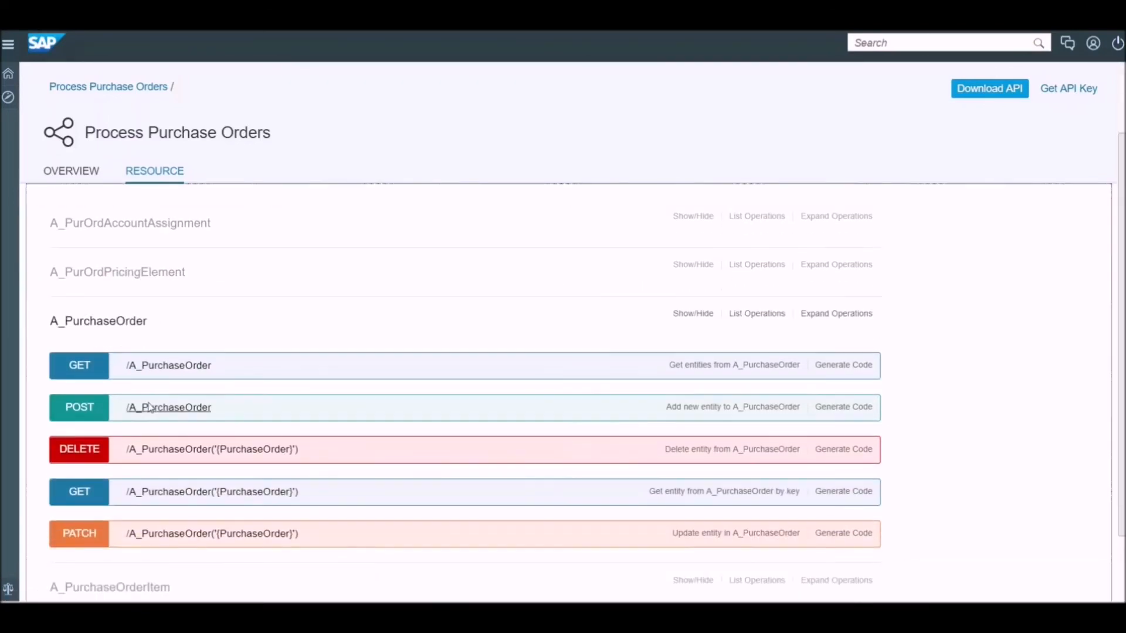
left_click(167, 371)
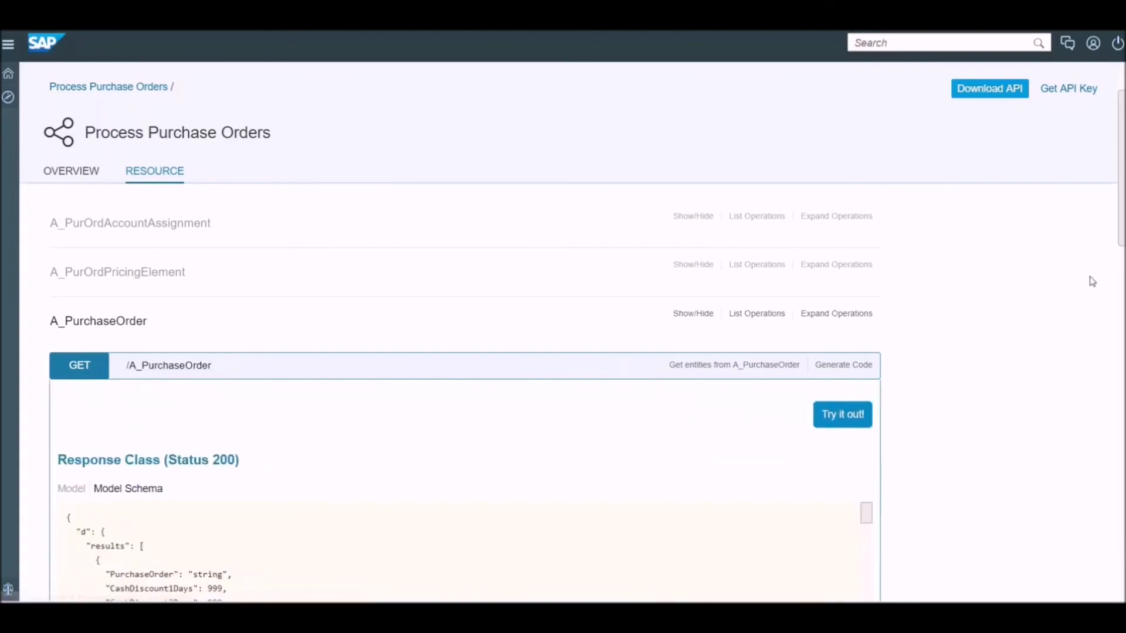
scroll(1121, 187, "up", 2)
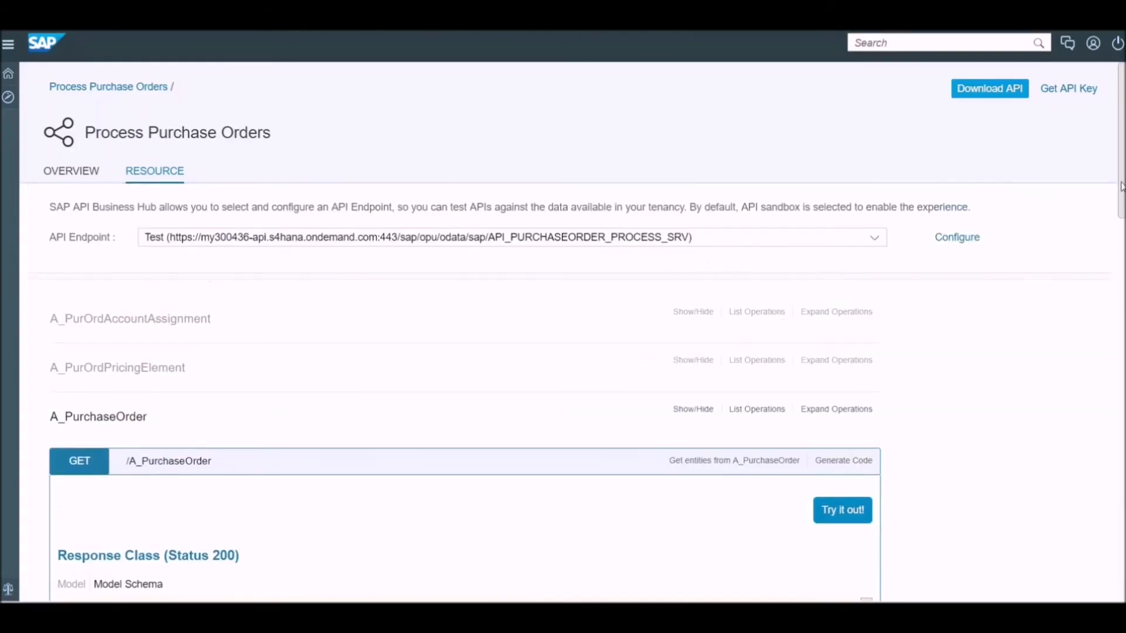
mouse_move(1121, 187)
left_mouse_down()
mouse_move(1121, 198)
mouse_move(1121, 186)
left_mouse_up()
scroll(1077, 304, "down", 6)
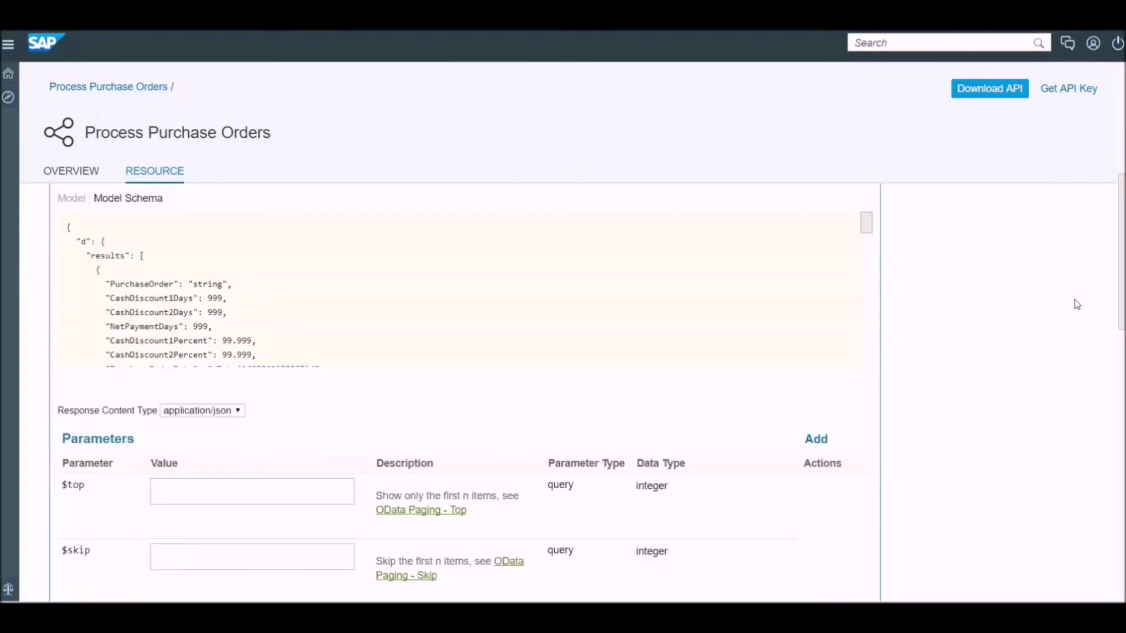
- Run GET /A_PurchaseOrder with $top=3 and review the 200 response data
left_click(218, 496)
type("3")
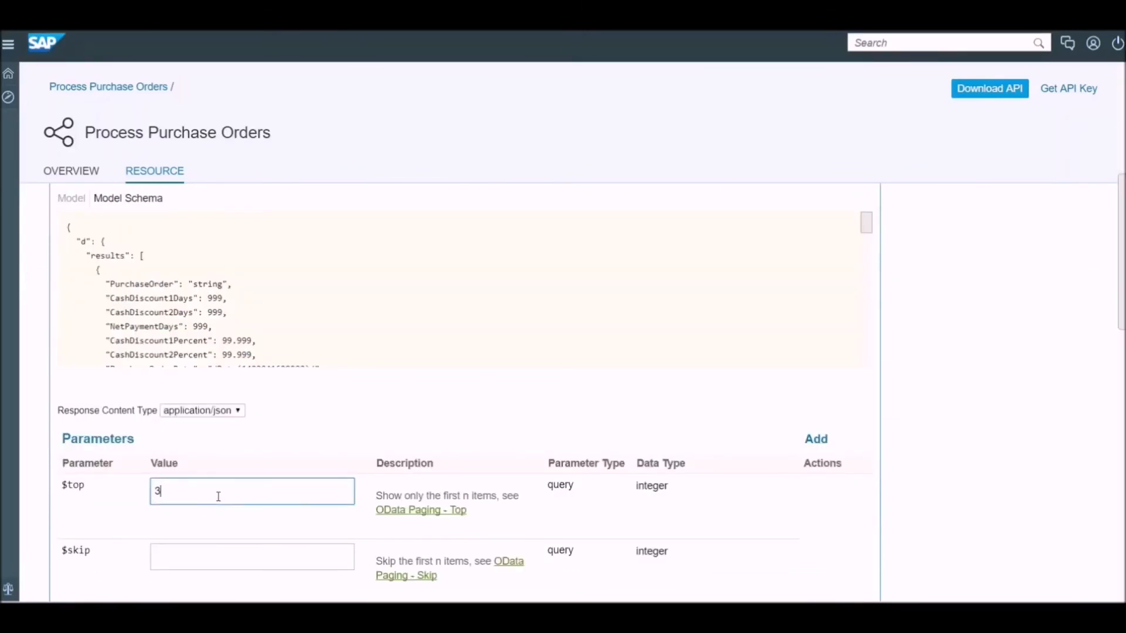
scroll(962, 337, "down", 6)
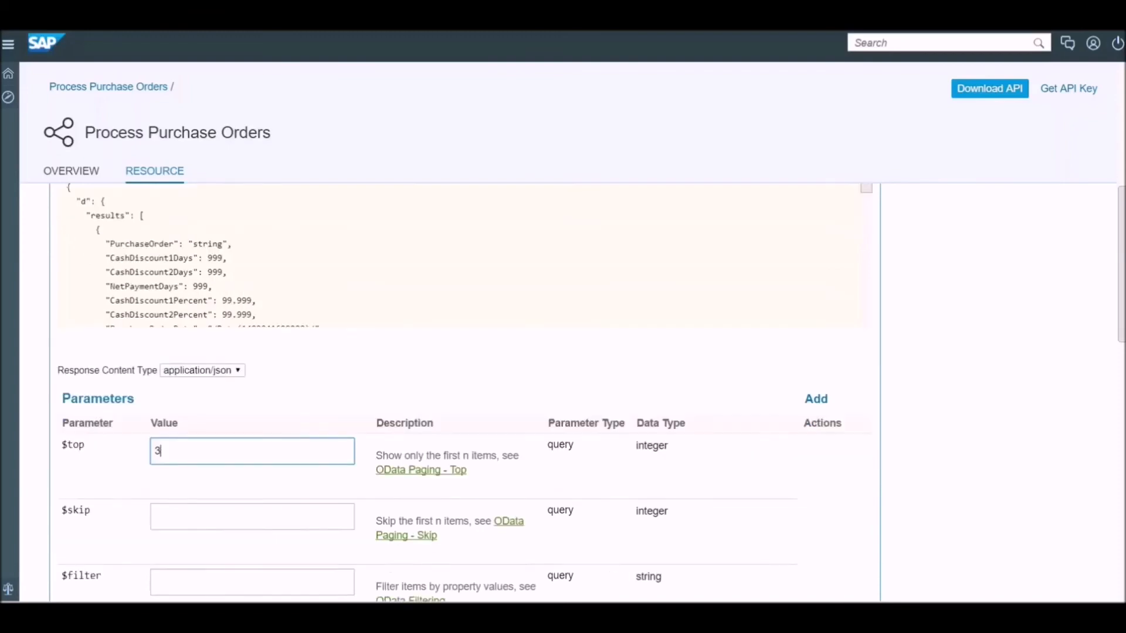
scroll(637, 473, "down", 6)
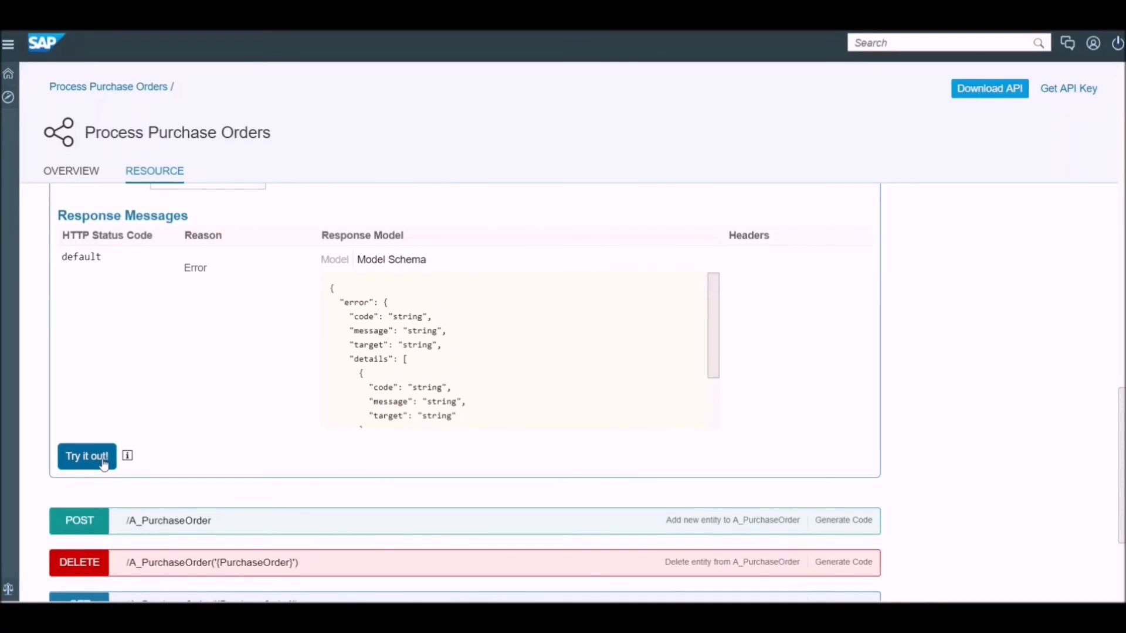
left_click(103, 463)
scroll(103, 459, "down", 3)
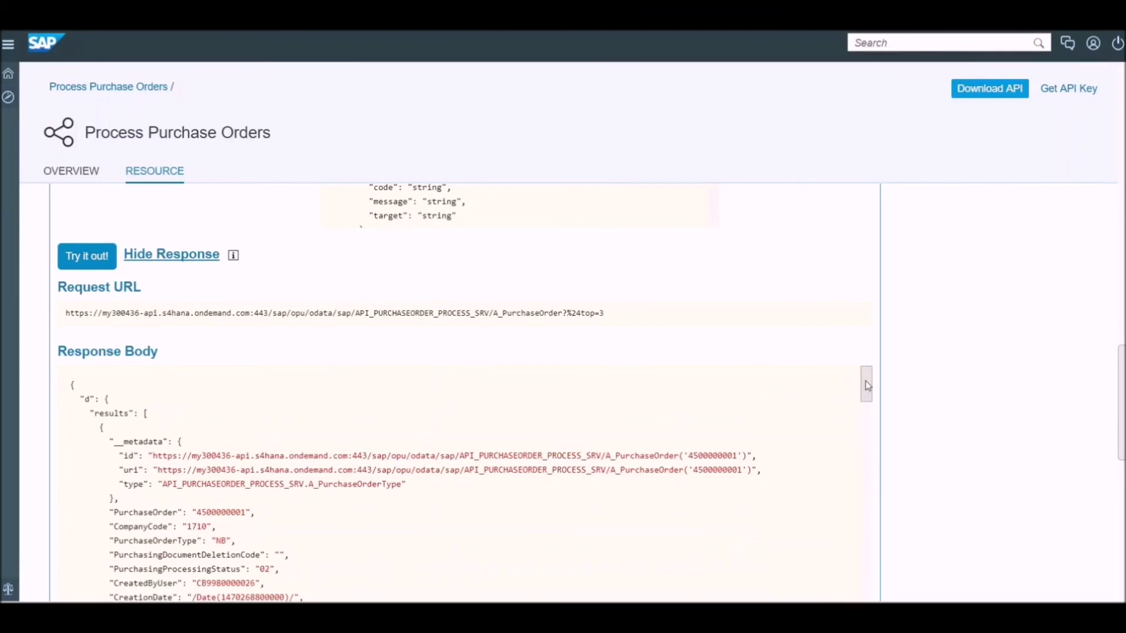
left_click_drag(865, 383, 865, 462)
left_click_drag(1118, 349, 1118, 425)
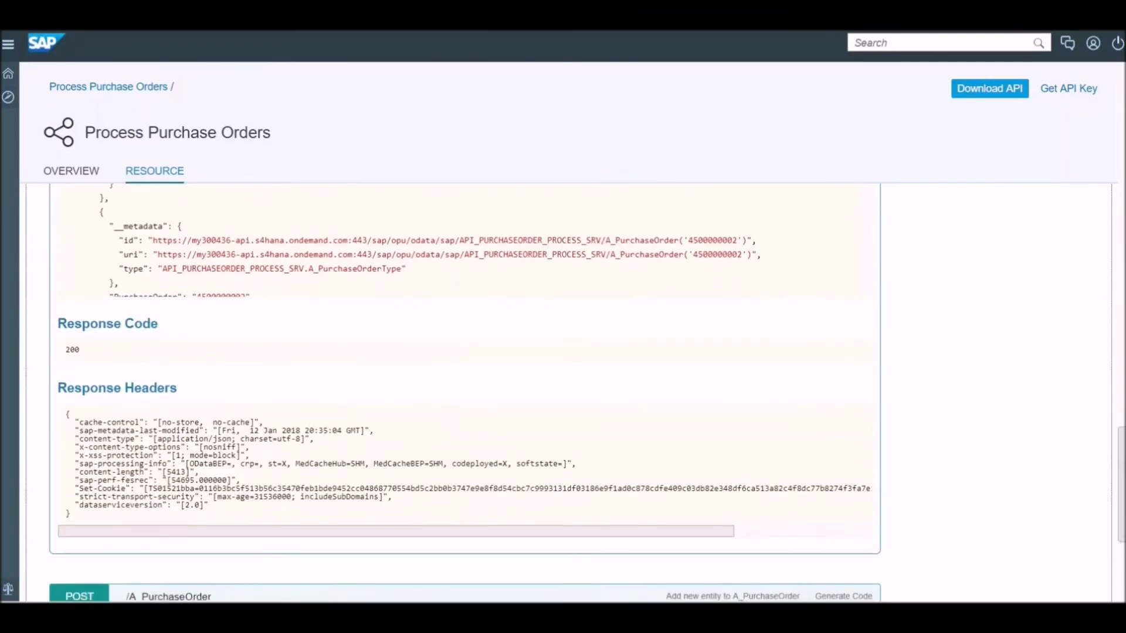